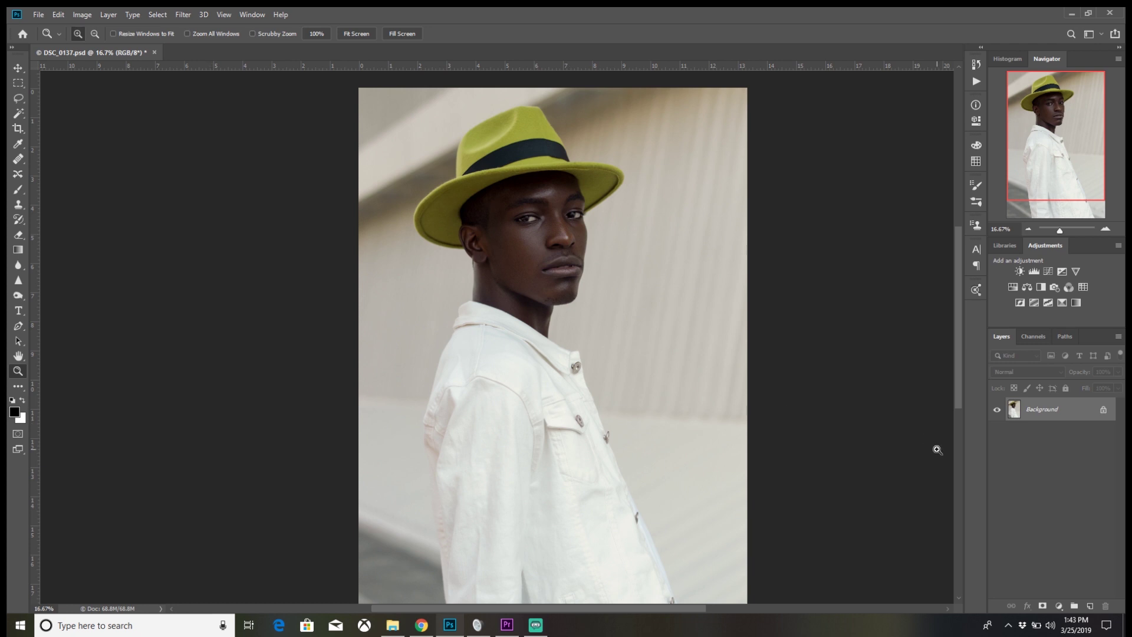
Duplicate the Background layer twice with Ctrl+J
drag(1080, 416, 1086, 505)
key(ctrl+j)
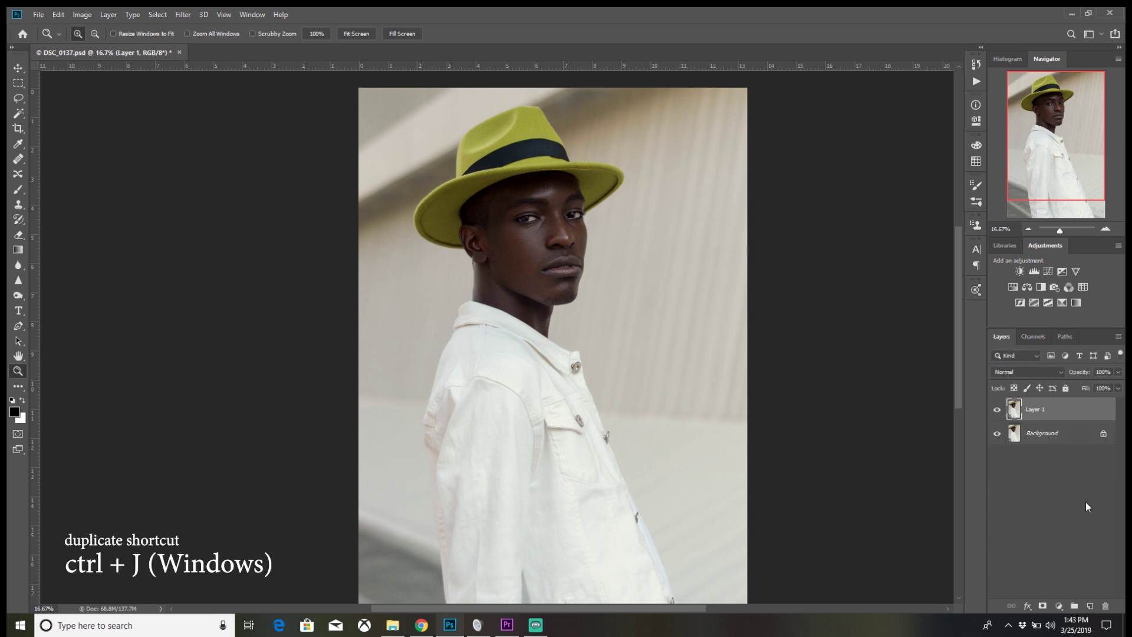
key(ctrl+j)
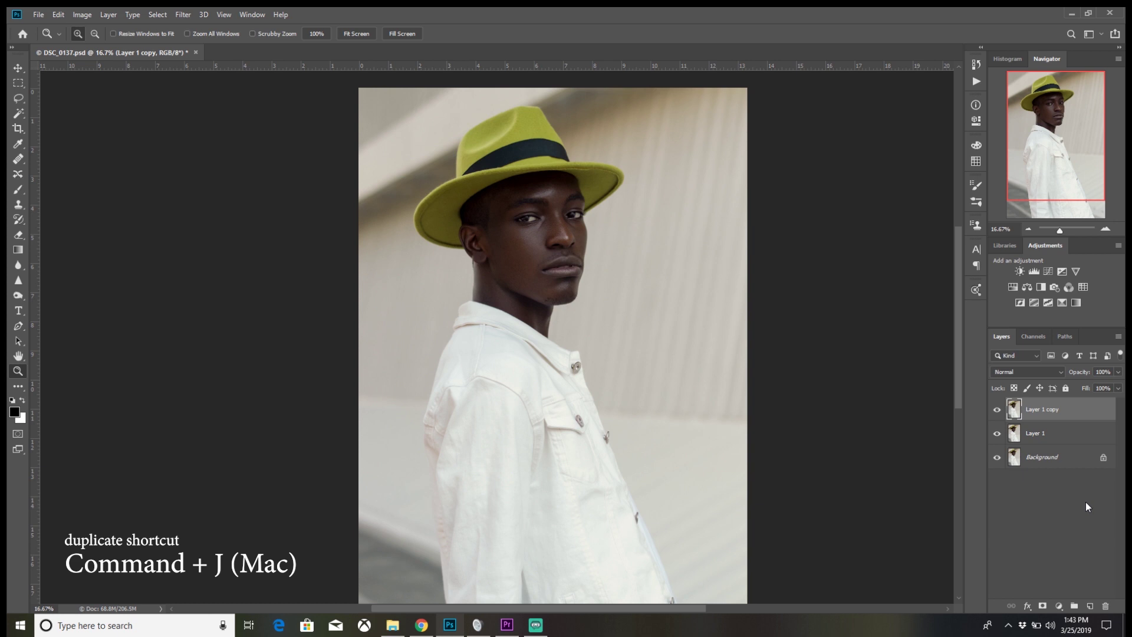
Rename the top copy 'Texture' and Layer 1 'Tones'
double_click(1042, 411)
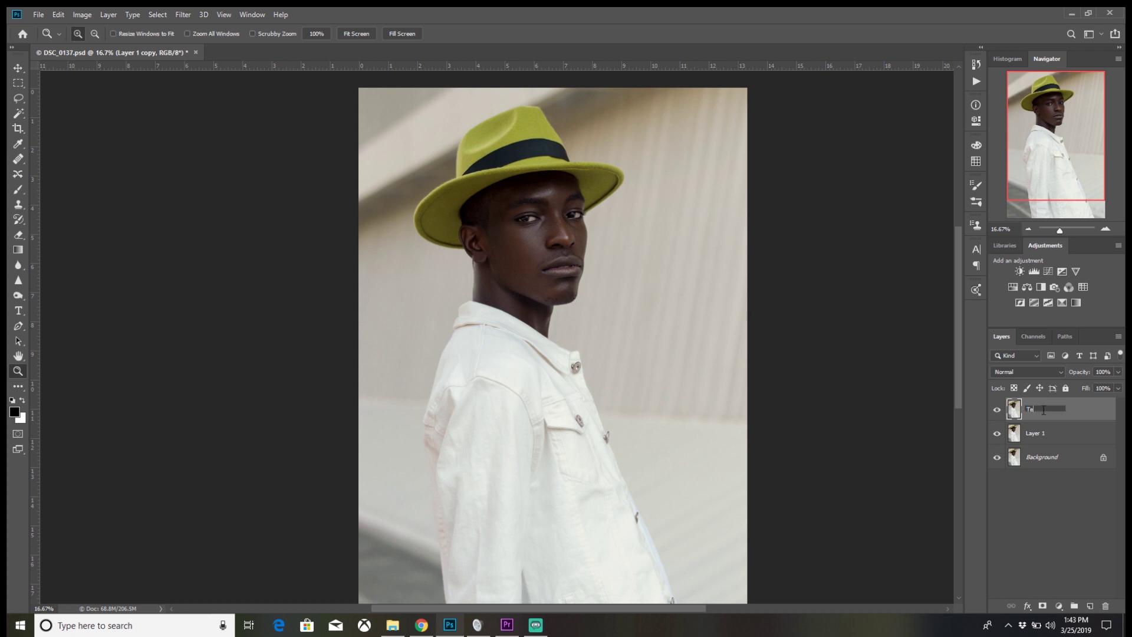
text(Texture)
key(Return)
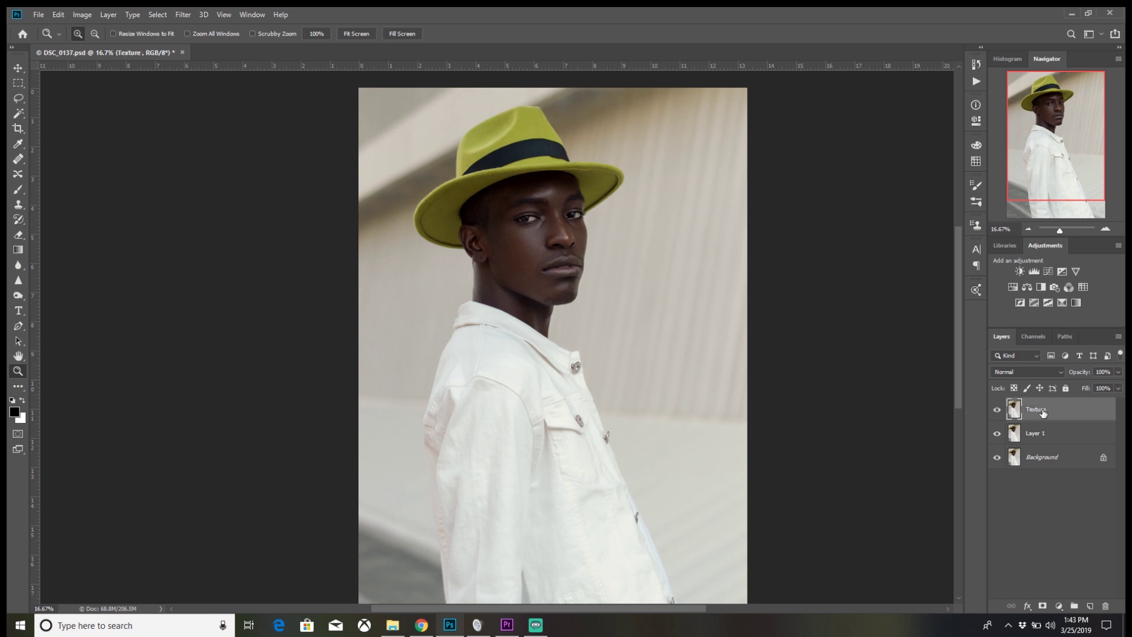
double_click(1036, 432)
text(Tones)
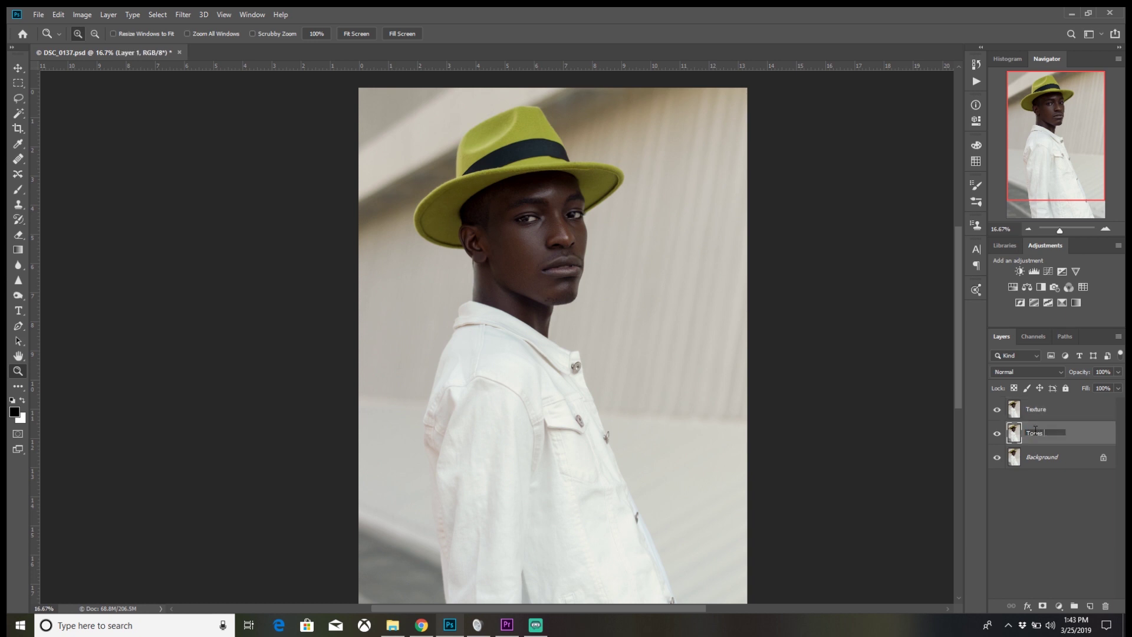
key(Return)
Hide the Texture layer and start a Gaussian Blur on the Tones layer
click(995, 410)
click(183, 15)
mouse_move(203, 14)
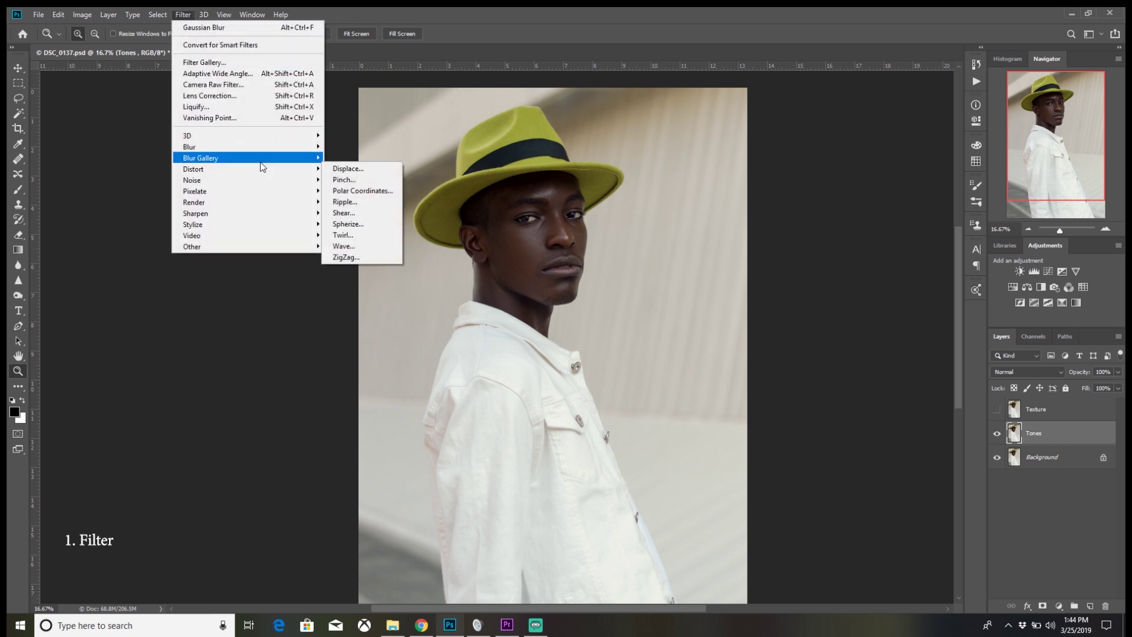
mouse_move(260, 147)
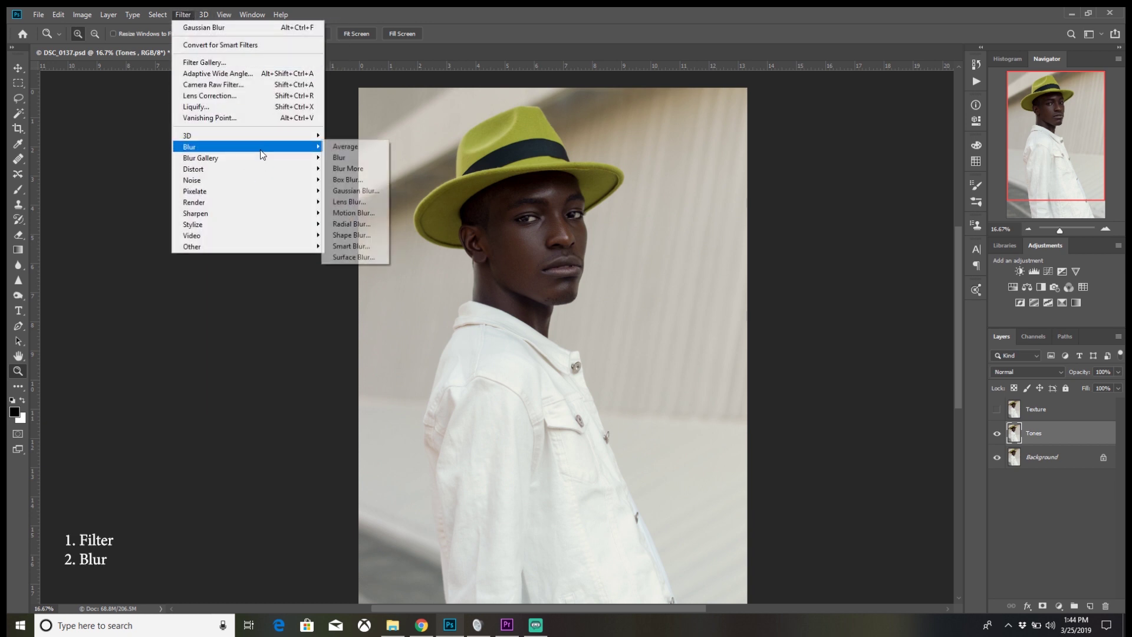
click(358, 192)
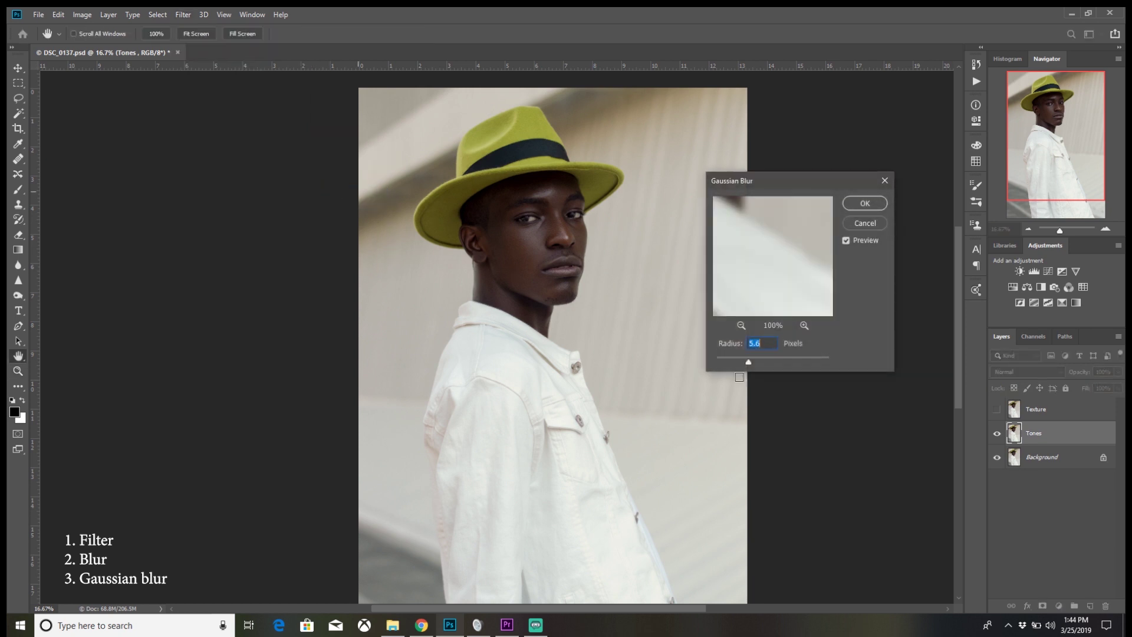
Preview the blur on the eye and nose, then apply a 6.2-pixel radius
click(590, 230)
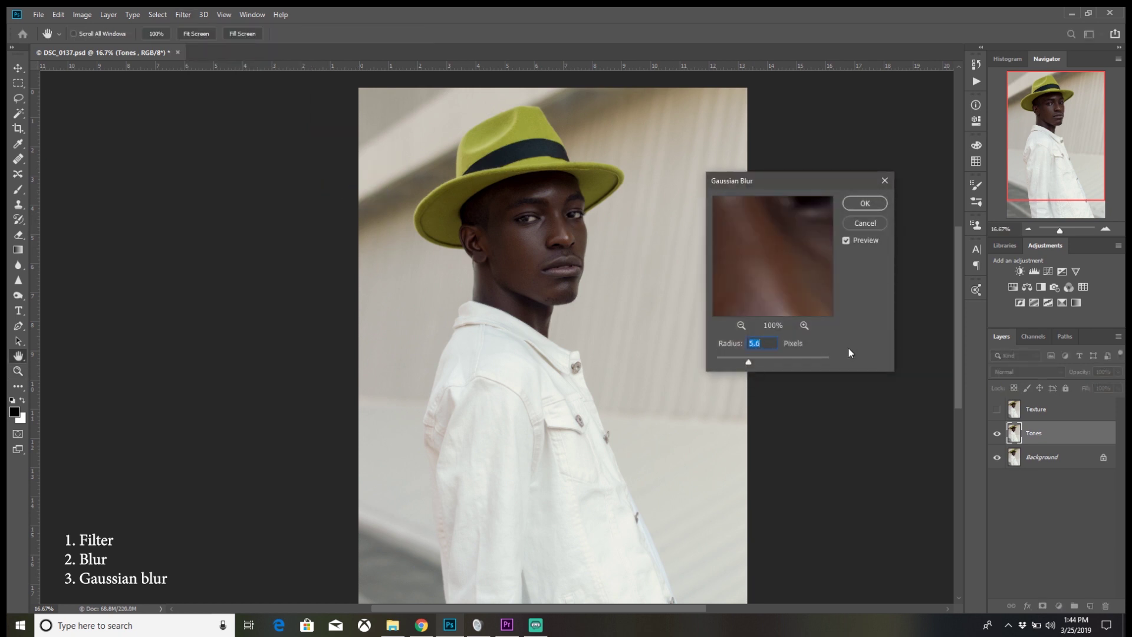
click(741, 325)
drag(758, 294, 820, 267)
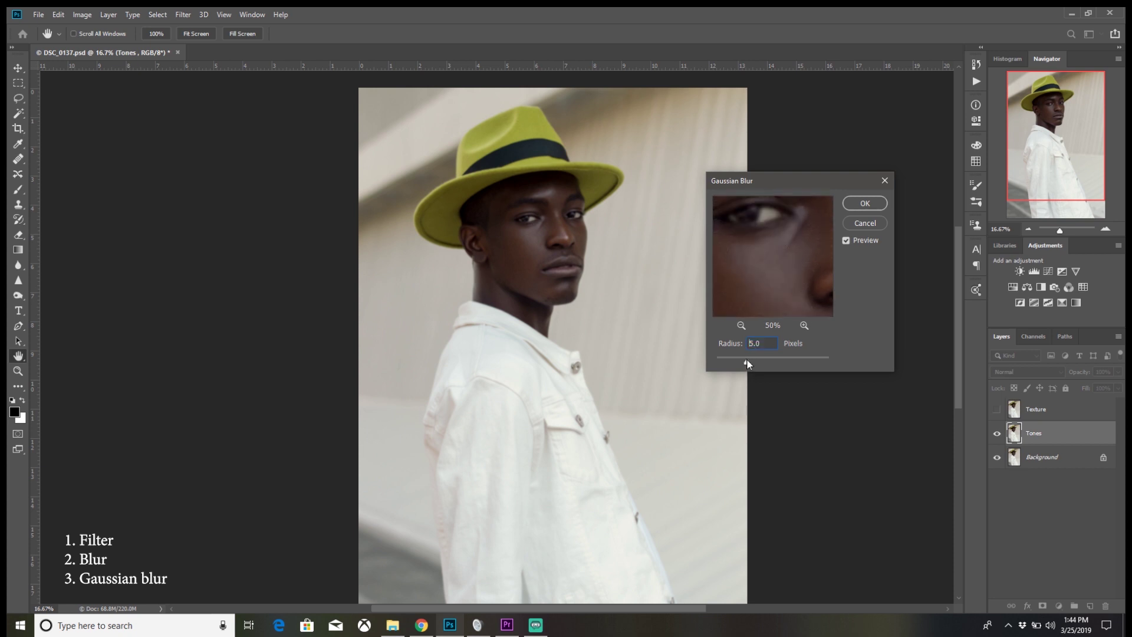
drag(747, 361, 775, 360)
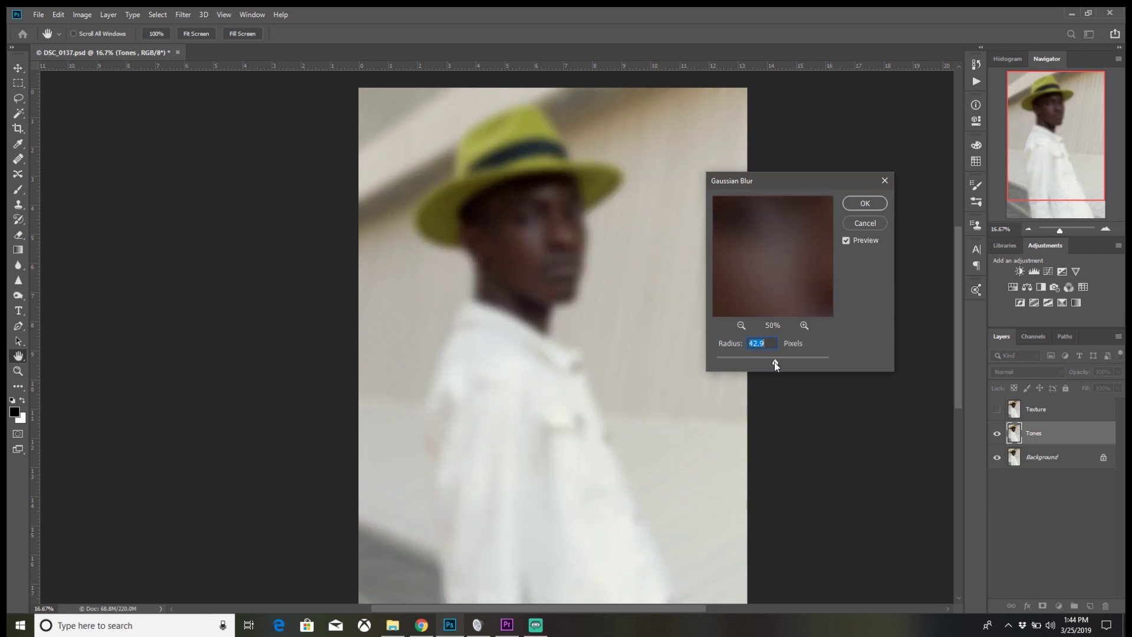
mouse_move(762, 365)
mouse_down()
mouse_move(739, 365)
mouse_move(750, 362)
mouse_up()
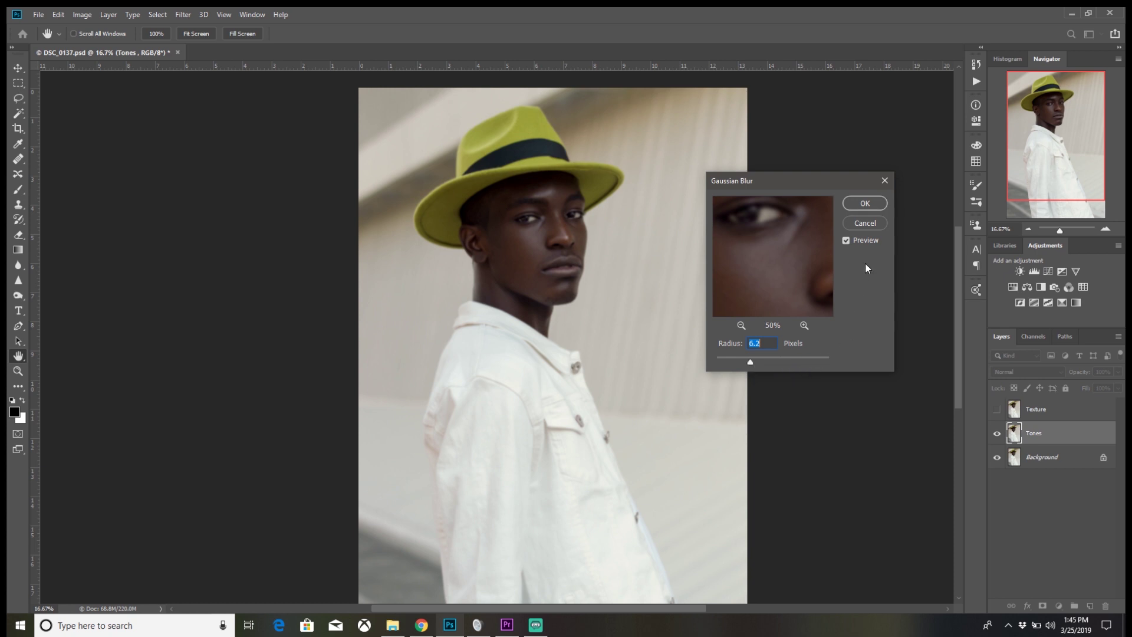
click(861, 207)
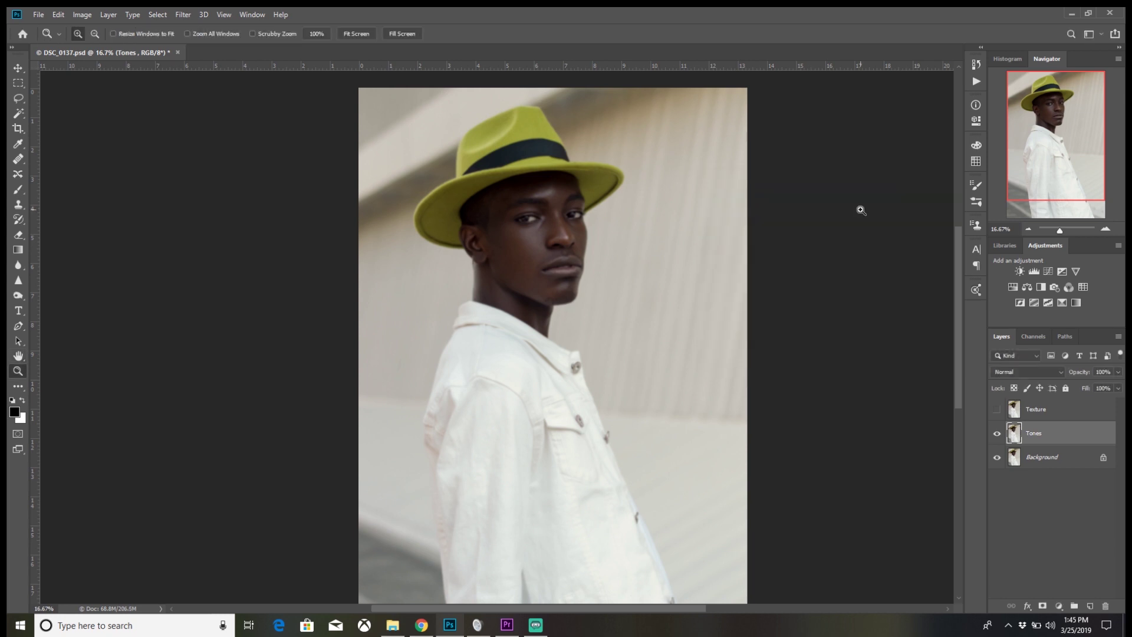
Show and select the Texture layer, then bring up Image > Apply Image
click(996, 412)
click(1058, 411)
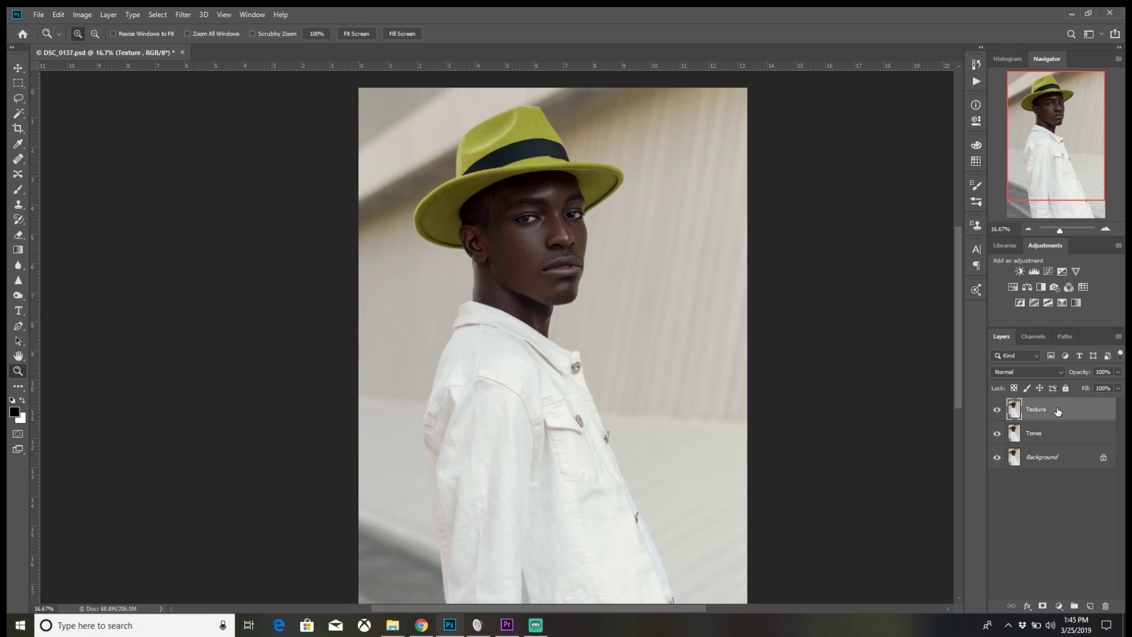
click(82, 15)
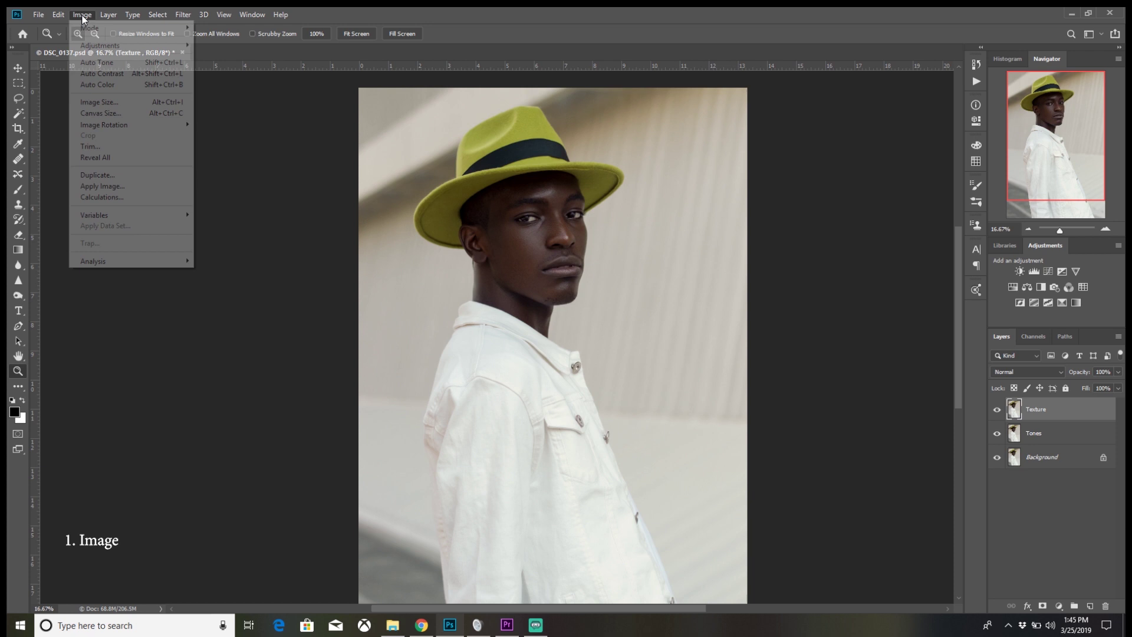
click(164, 186)
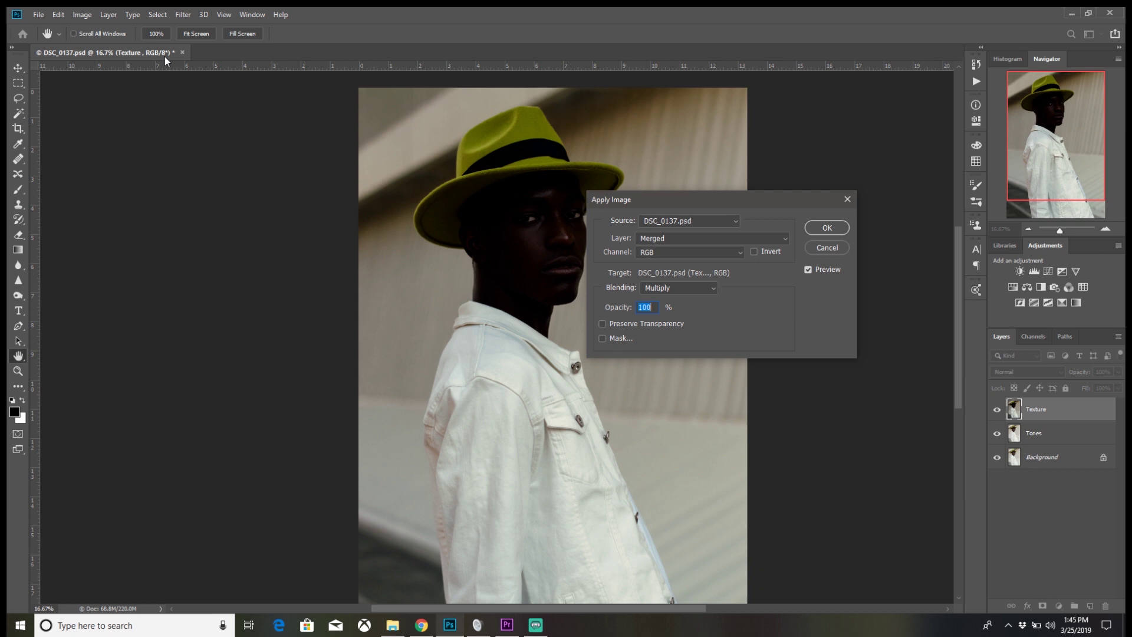
Set the Apply Image source layer to Tones with Subtract blending
click(706, 241)
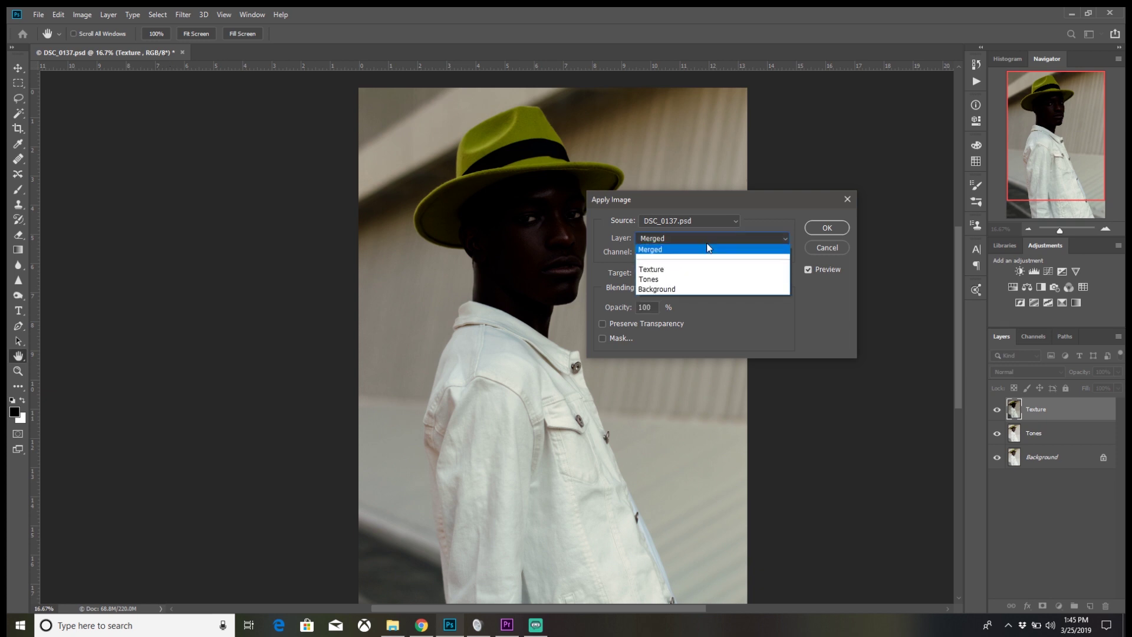
click(681, 279)
click(707, 287)
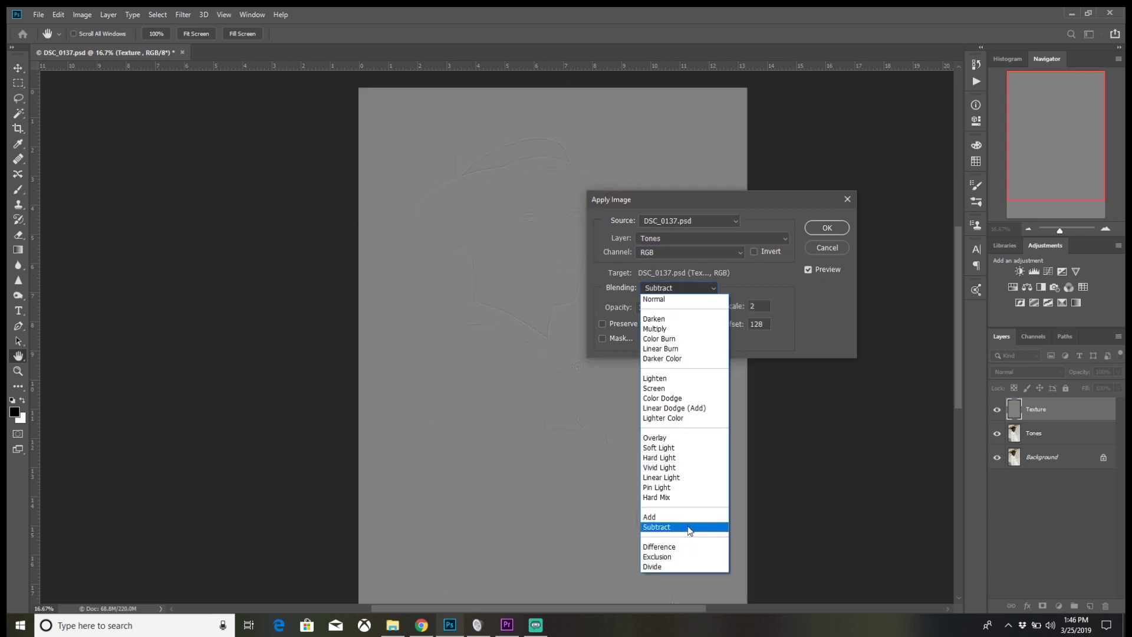
click(689, 528)
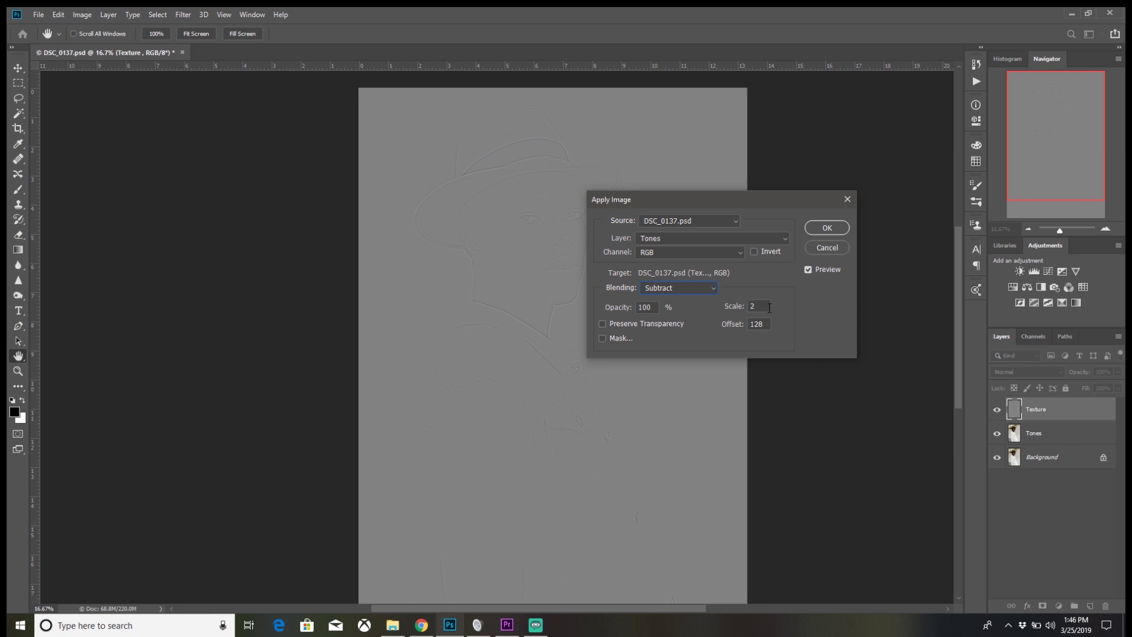
click(761, 255)
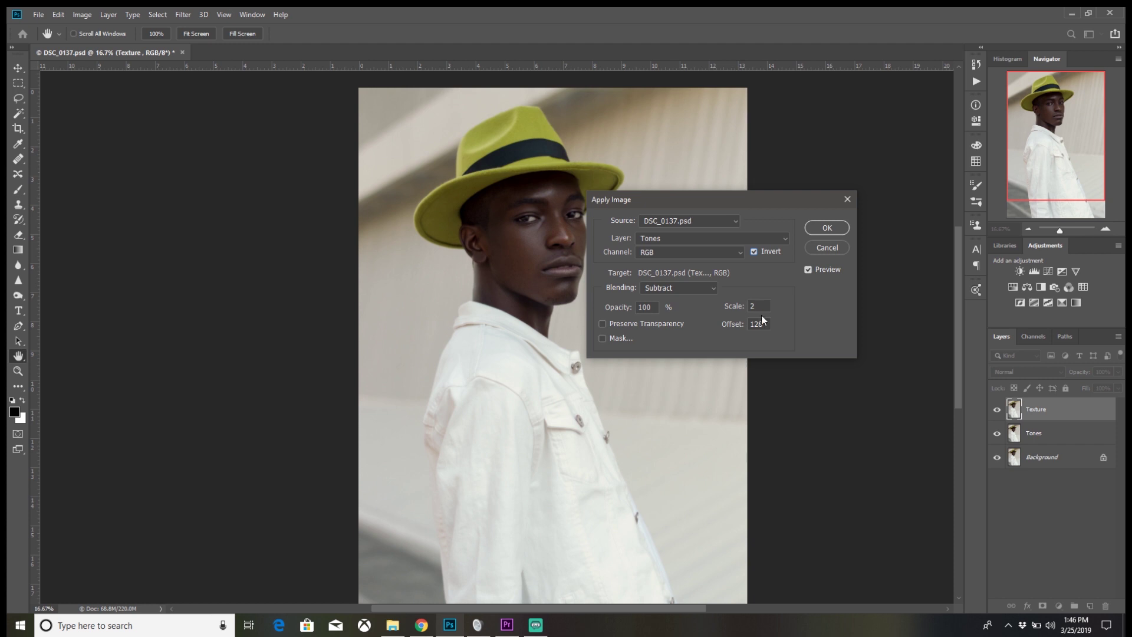
double_click(758, 324)
text(0)
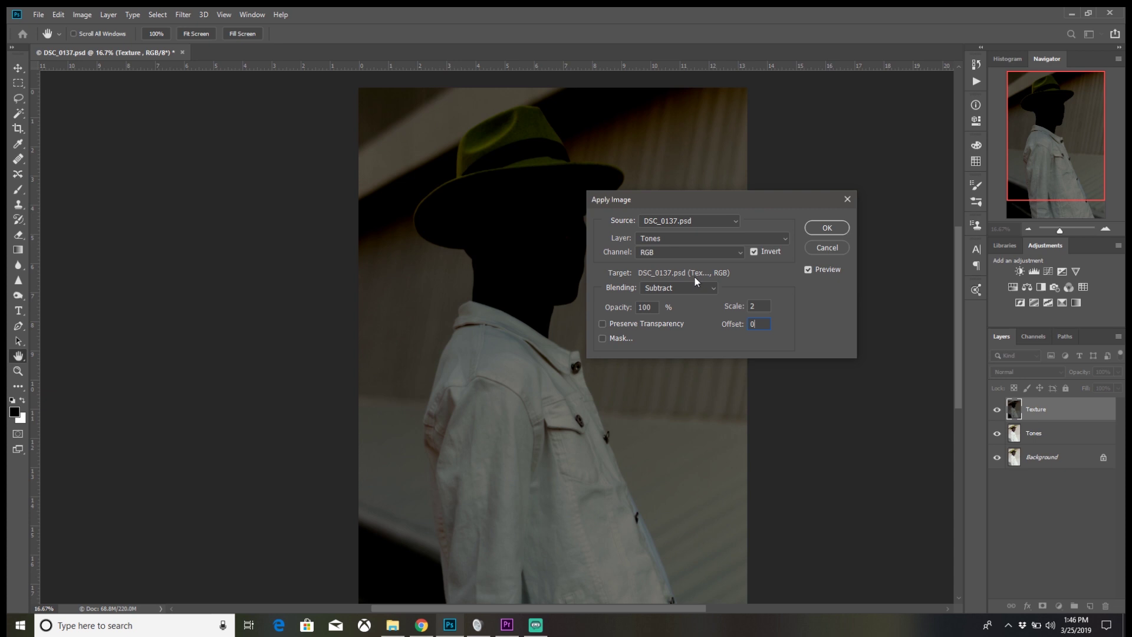
click(681, 287)
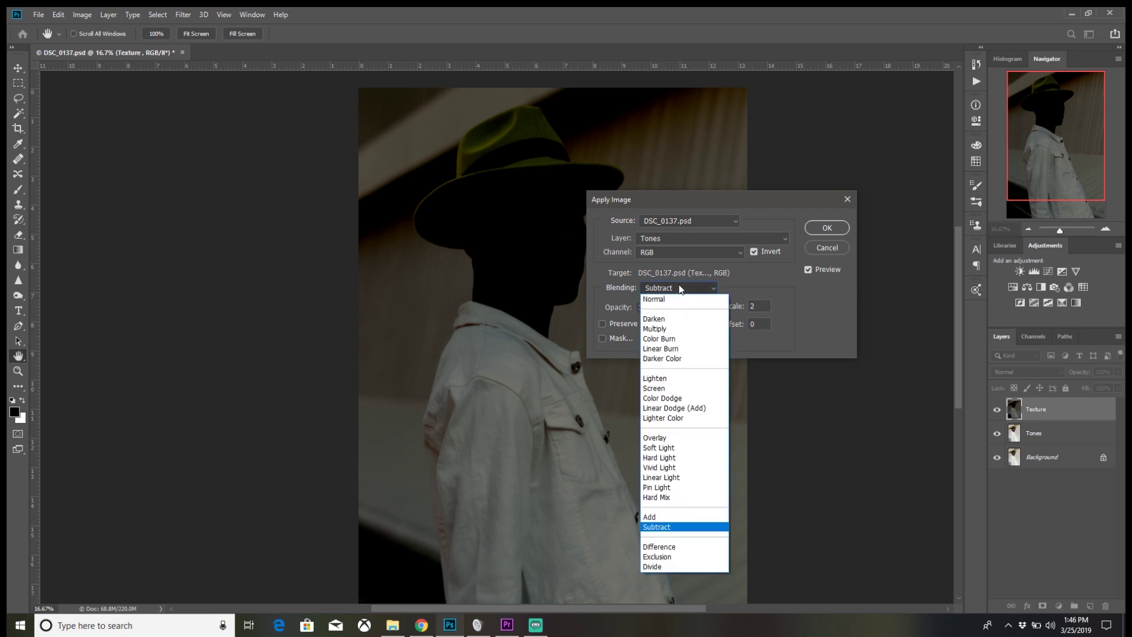
key(Up)
key(Up)
click(673, 517)
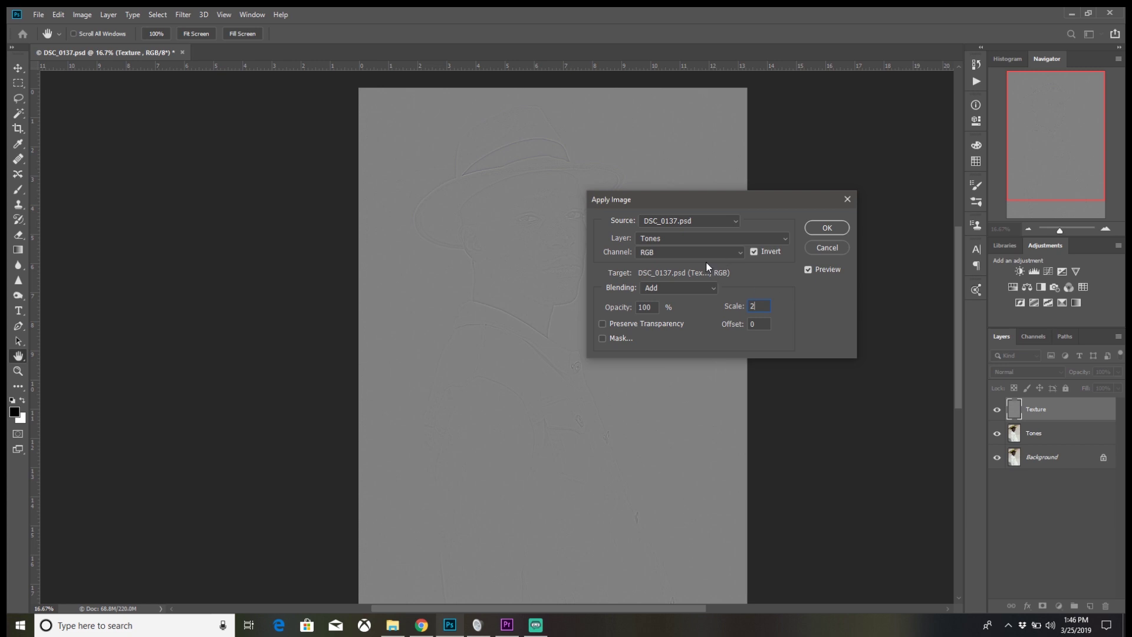
click(754, 251)
click(707, 287)
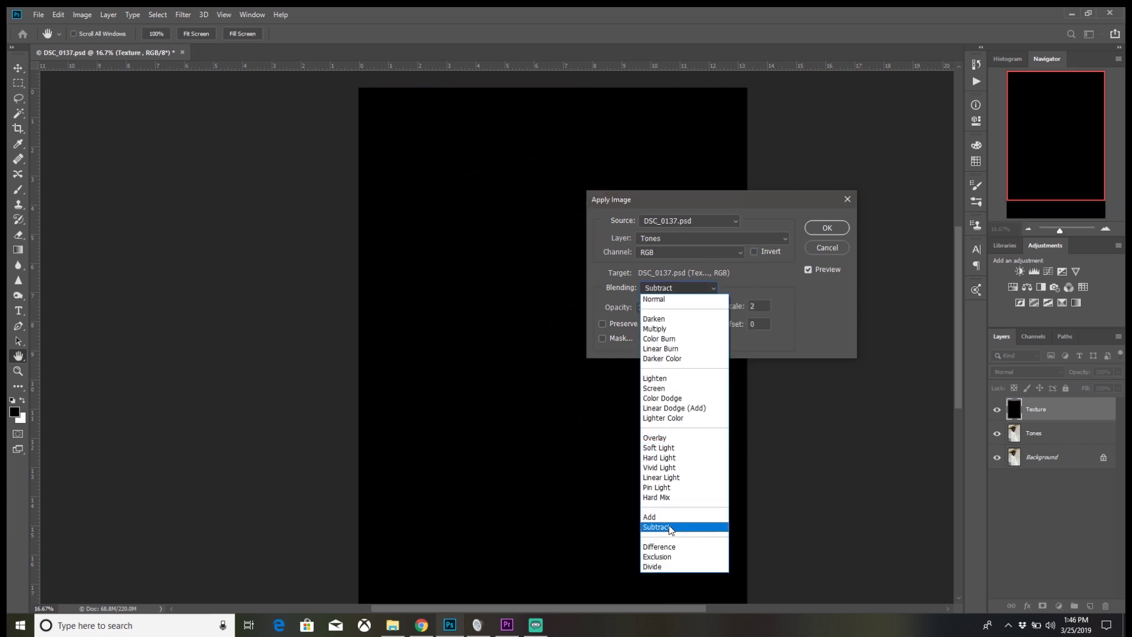
click(656, 527)
click(767, 324)
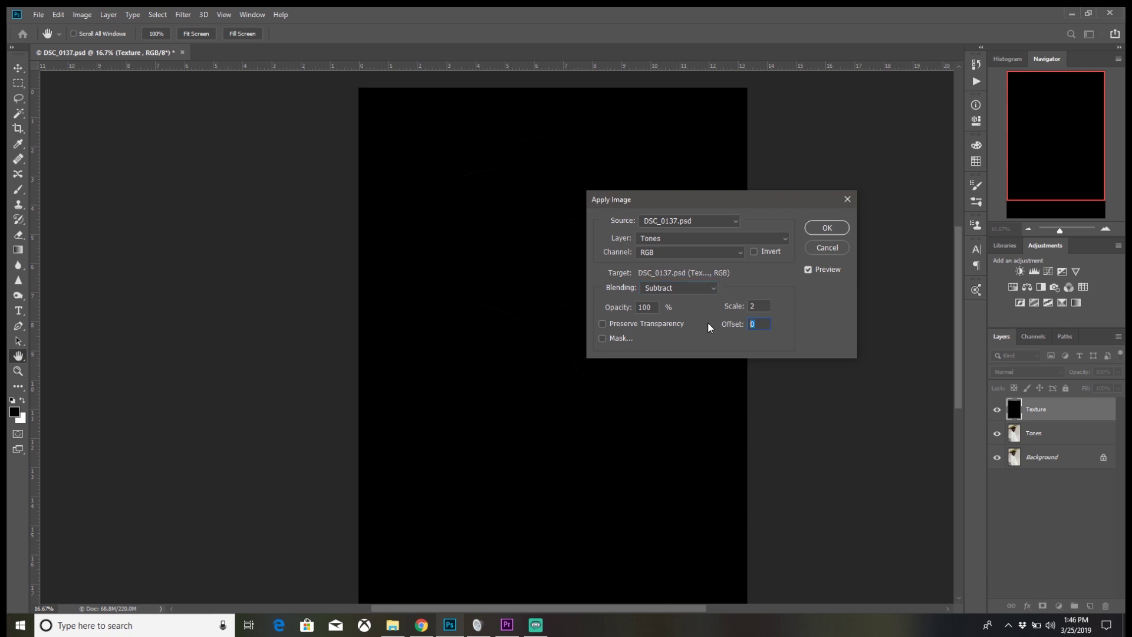
text(128)
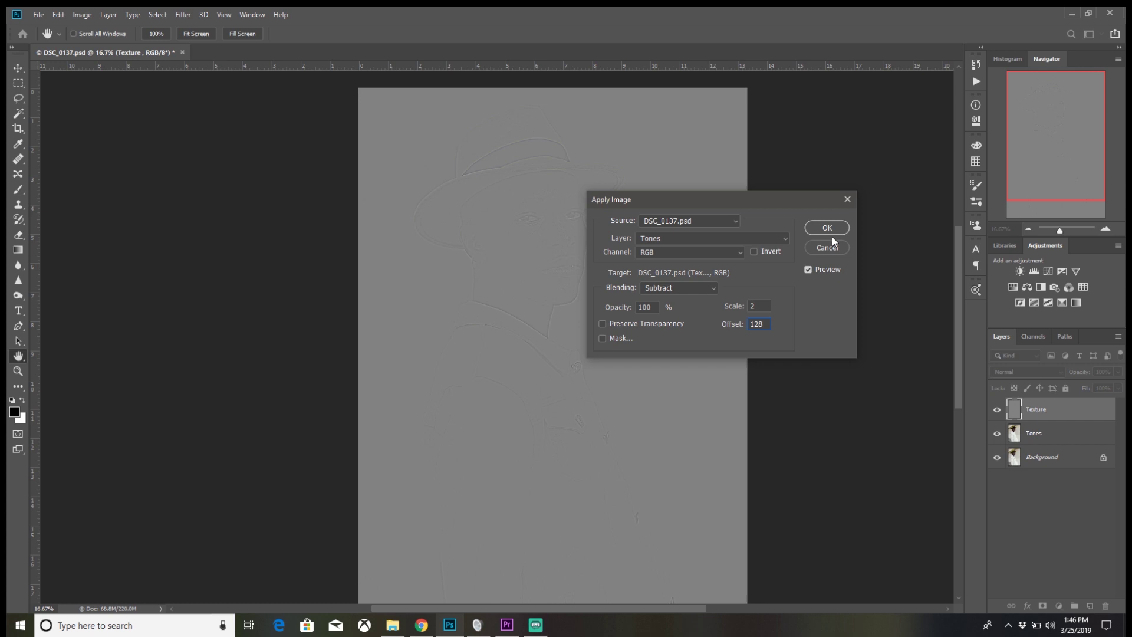
Commit Apply Image and zoom into the face to inspect the grey skin texture
click(827, 228)
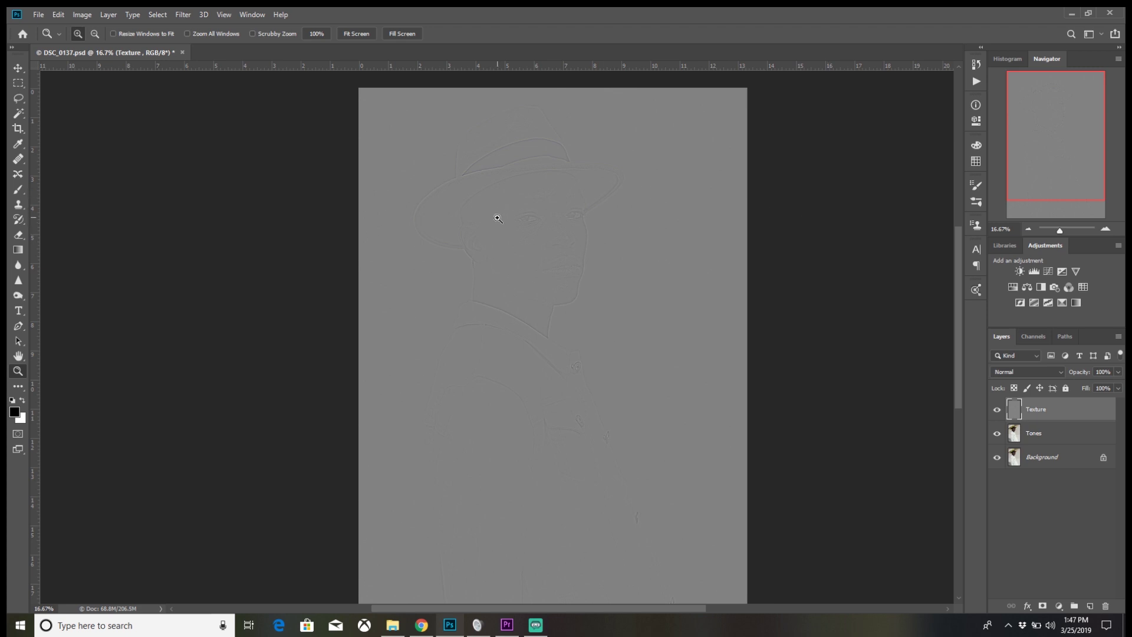
click(617, 296)
scroll(593, 330, left, 5)
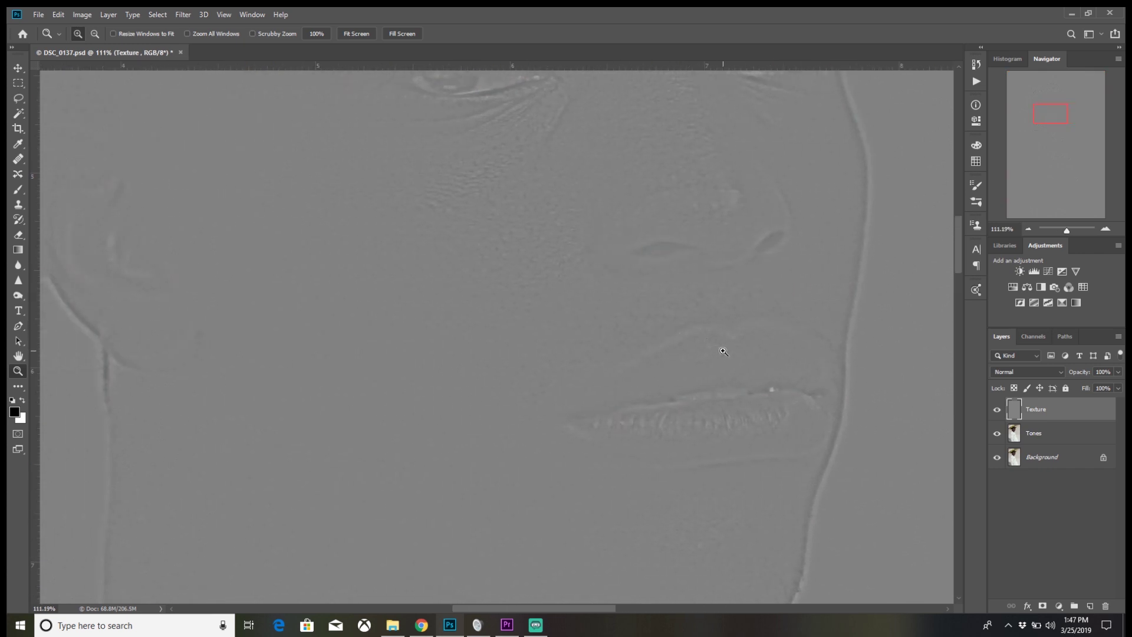
scroll(726, 350, up, 8)
scroll(726, 350, up, 6)
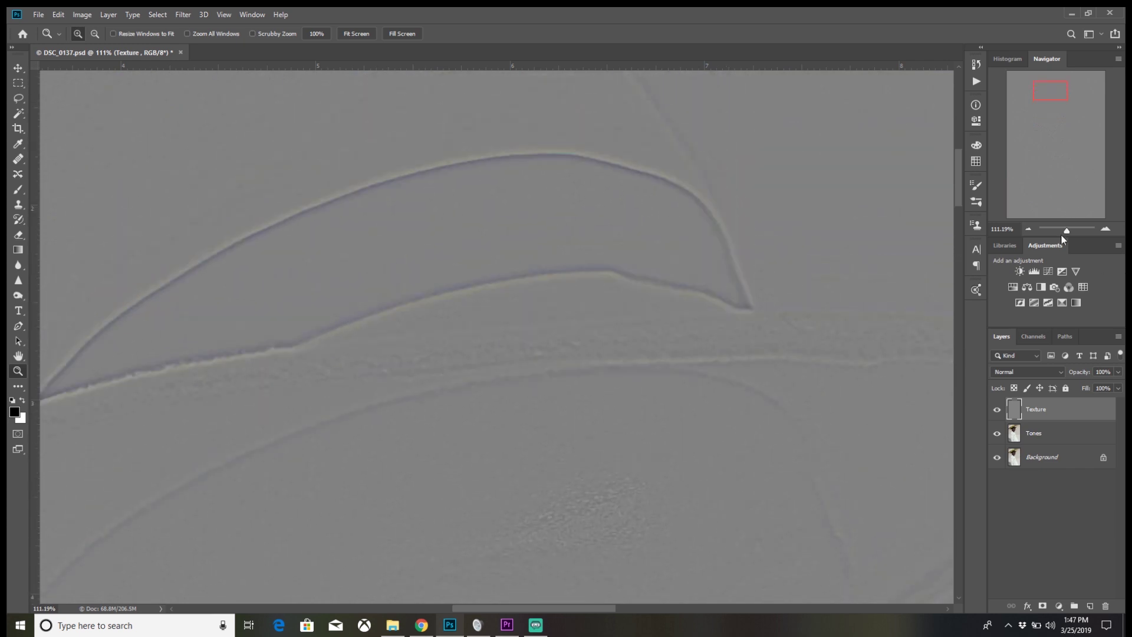
Zoom out, set Texture to Linear Light blending, and add Tones to the selection
drag(1066, 231, 1059, 232)
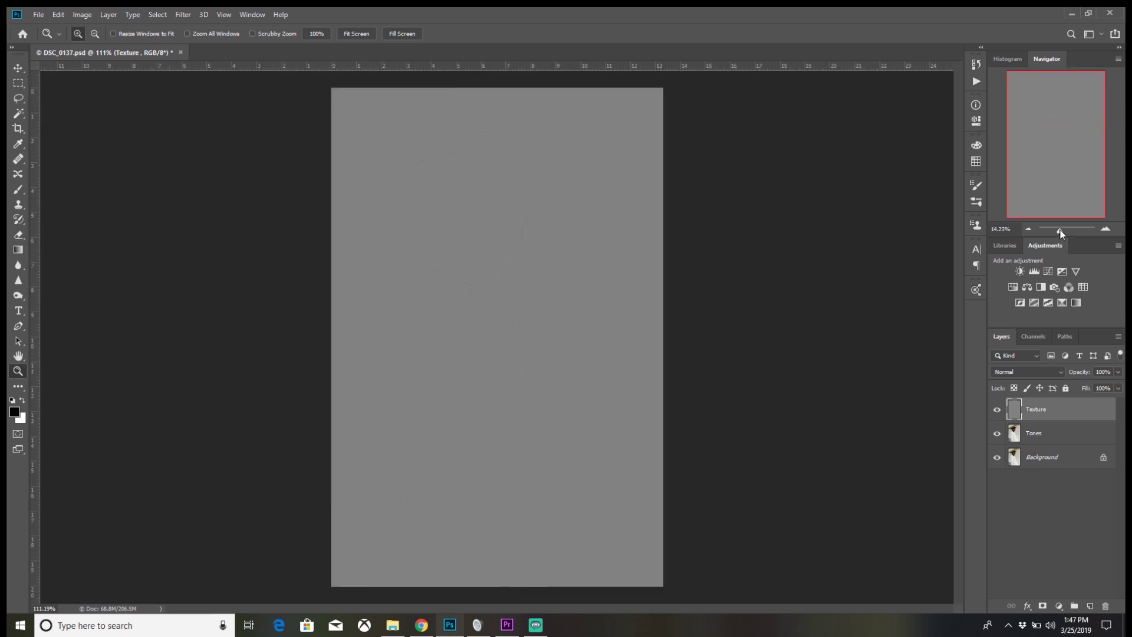
click(1039, 373)
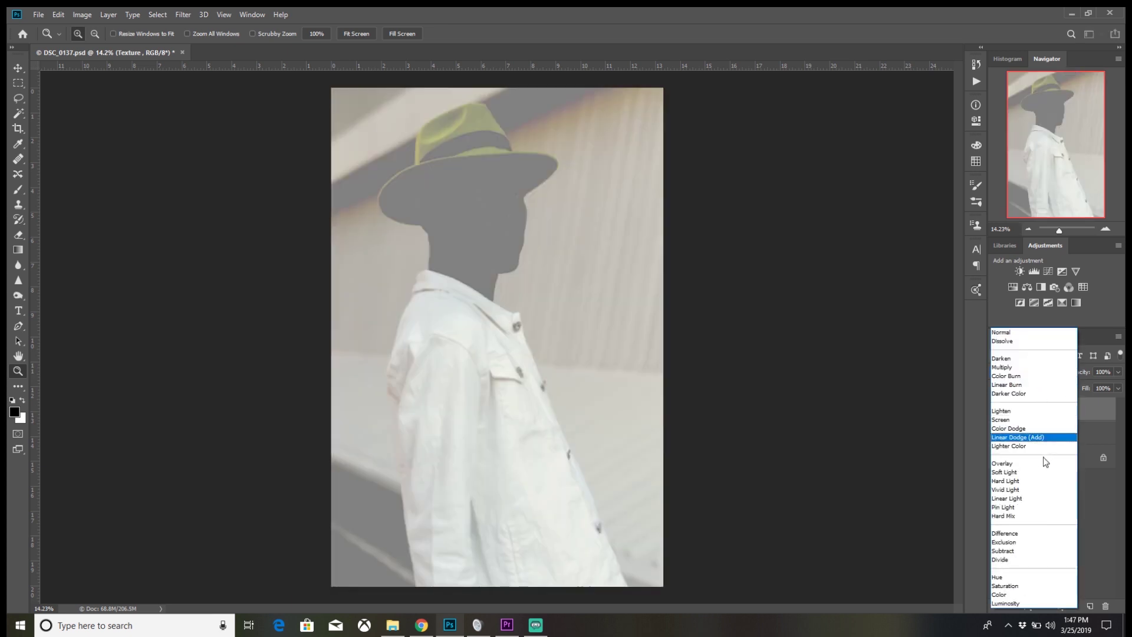
click(1031, 498)
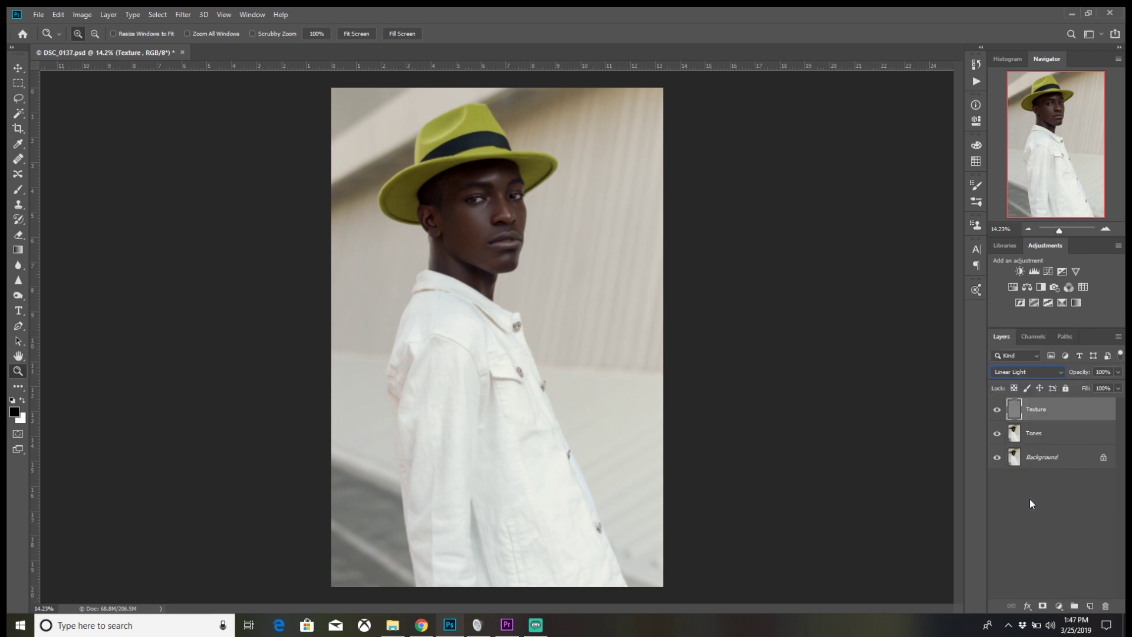
shift+click(1063, 435)
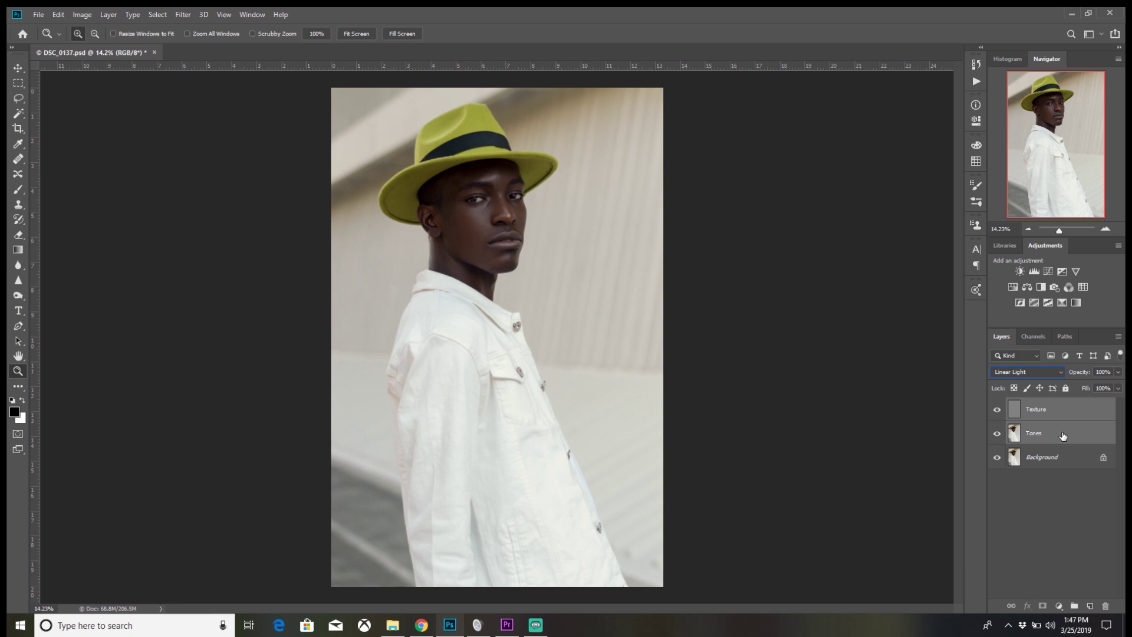
Group Texture and Tones into a group named 'Frequency Separation'
key(ctrl+g)
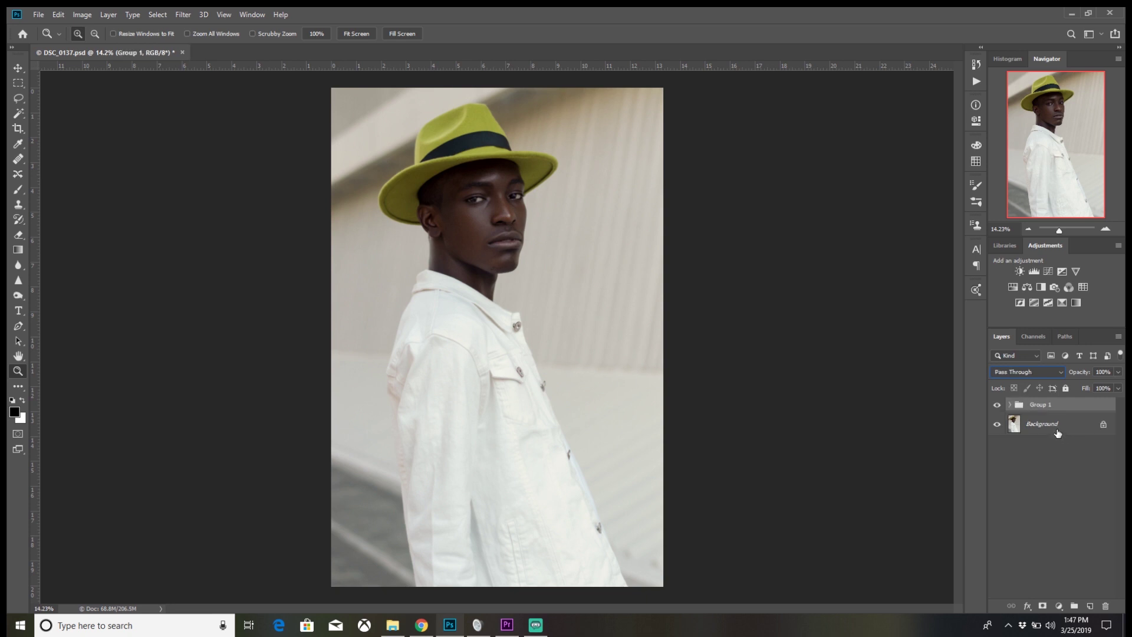
double_click(1039, 405)
text(Frequency Separation)
key(Return)
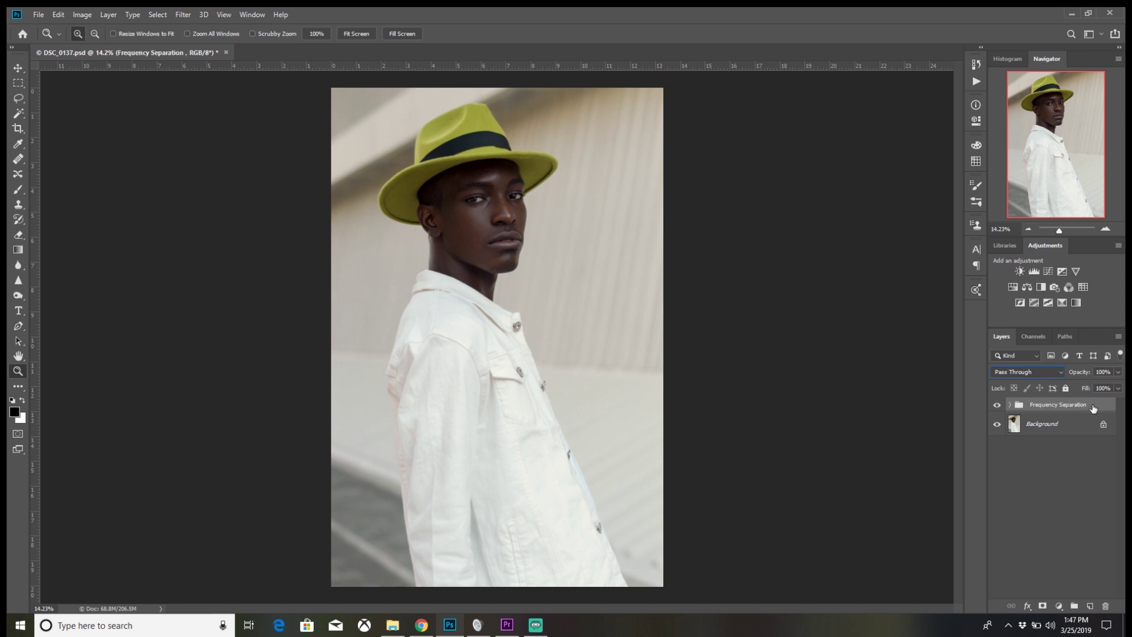
Expand the group and duplicate both the Tones and Texture layers
click(1011, 404)
click(1065, 452)
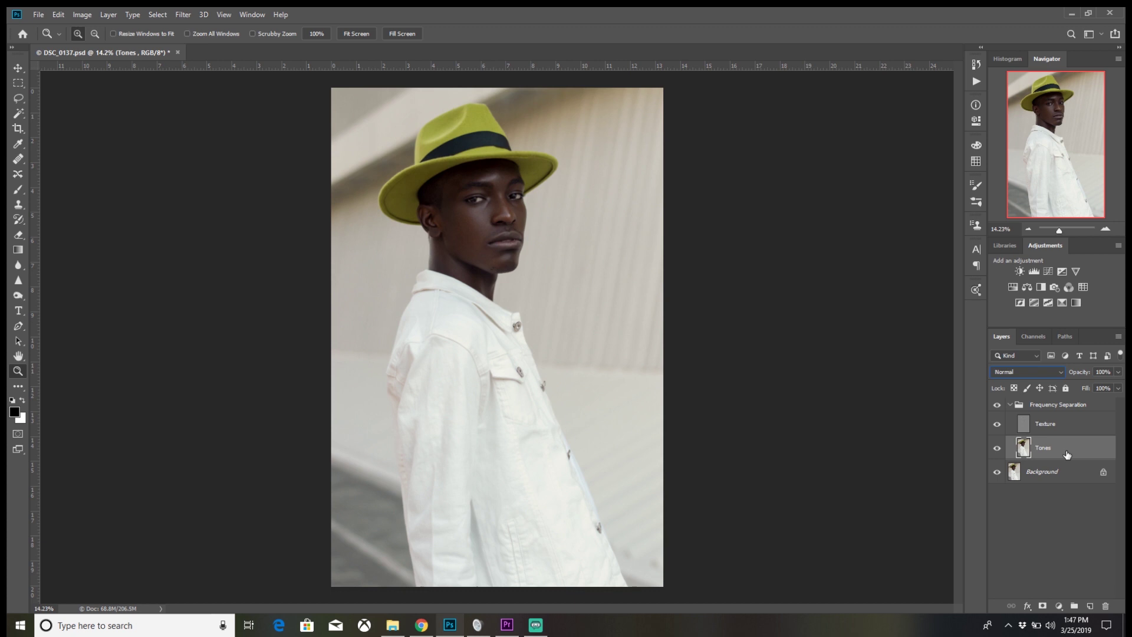
key(ctrl+j)
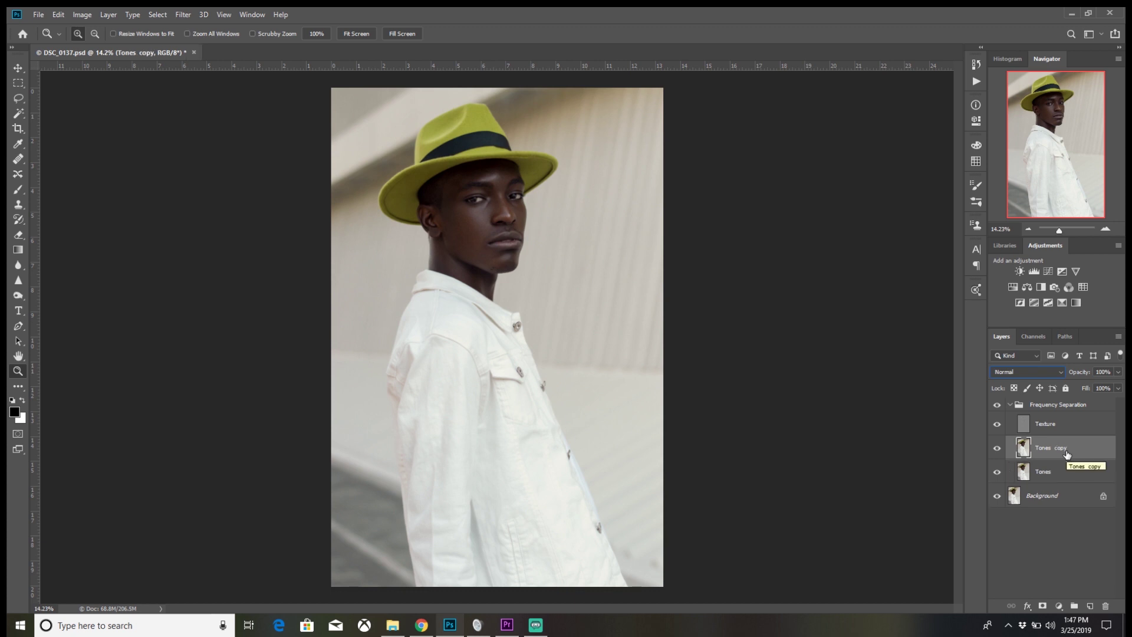
click(1076, 420)
key(ctrl+j)
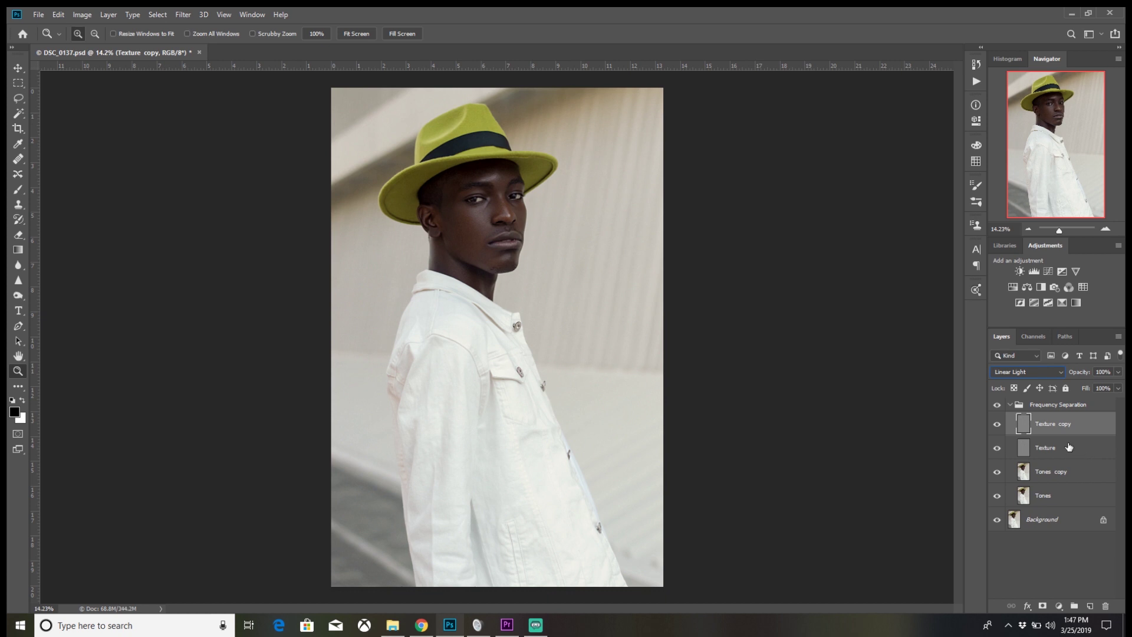
Clip Texture copy to Texture and set its blending to Normal
key(alt)
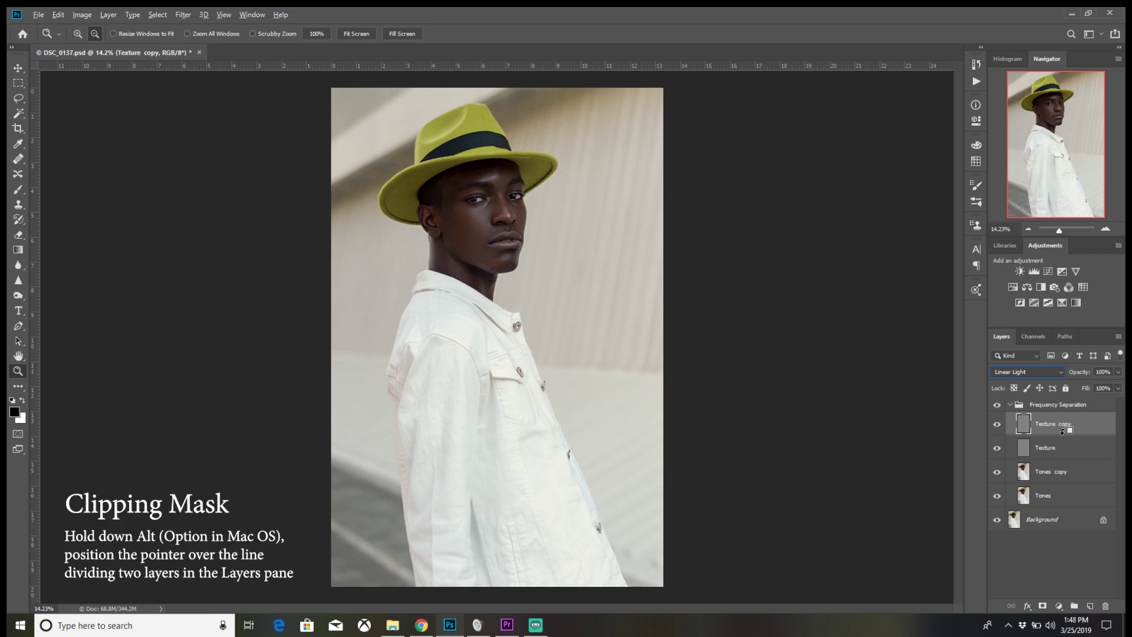
alt+click(1064, 436)
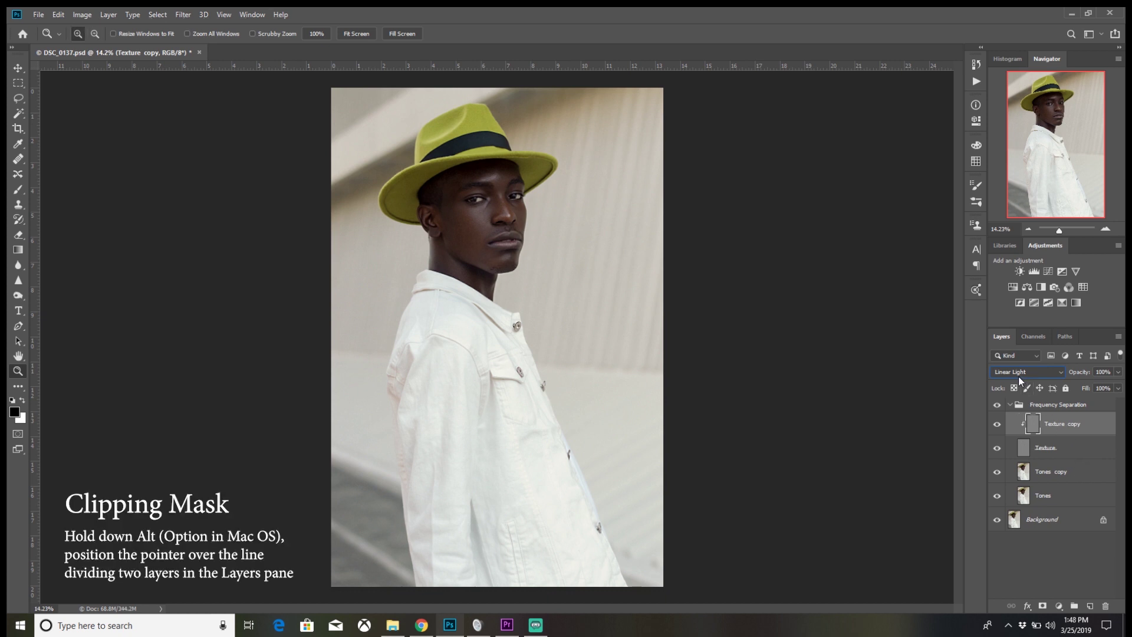
drag(388, 147, 635, 325)
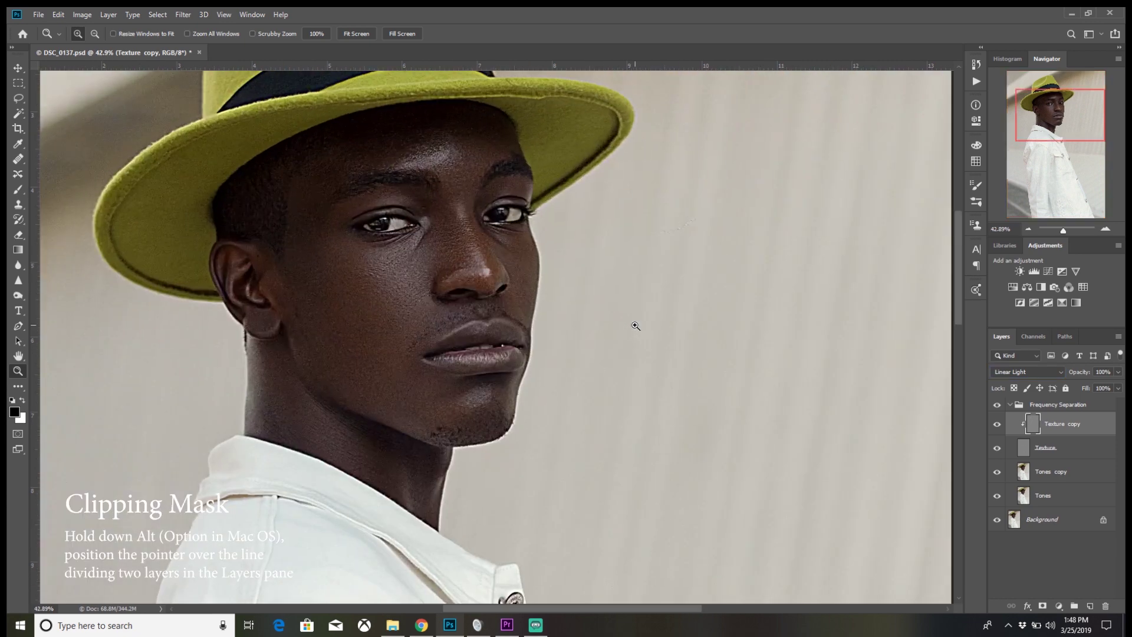
click(997, 425)
click(997, 425)
click(1031, 371)
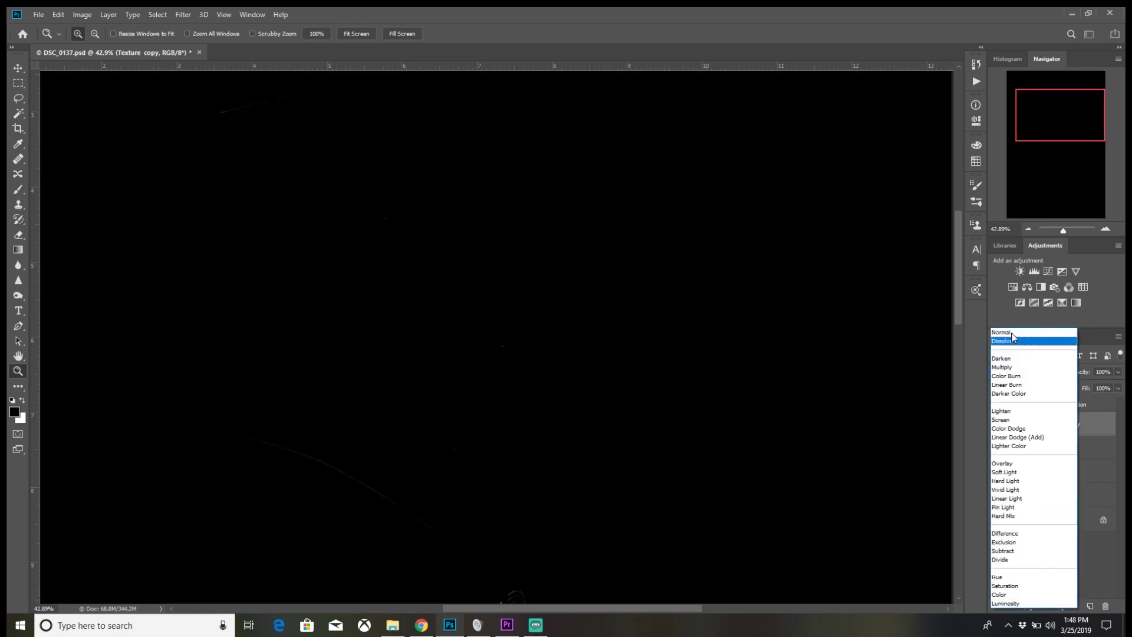
click(1010, 335)
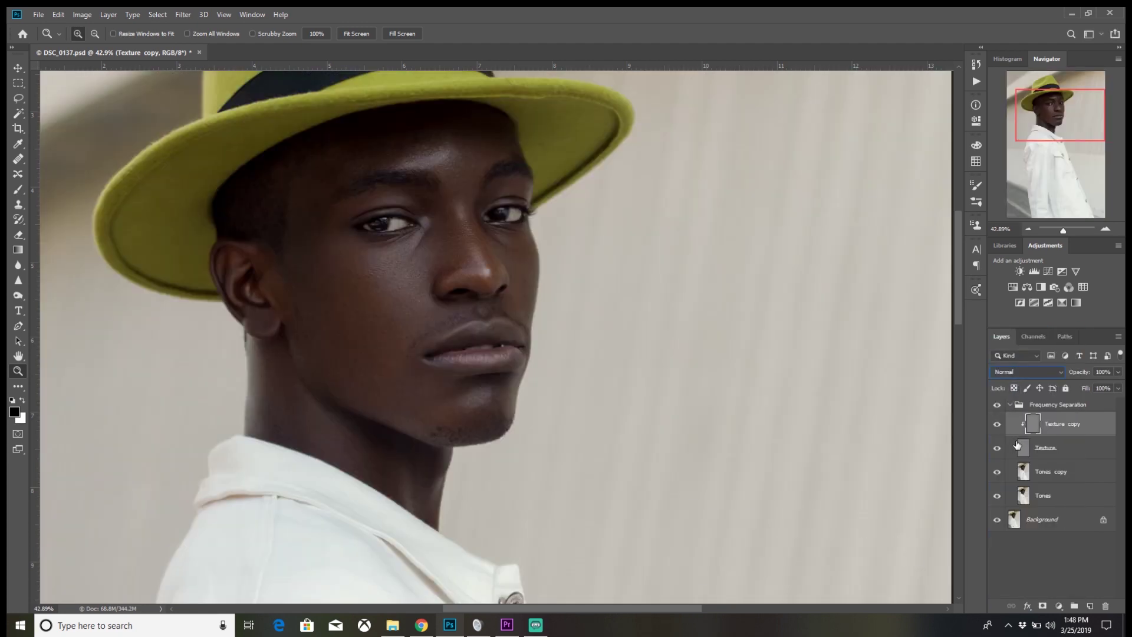
Clip Tones copy to the Tones layer beneath it
click(1062, 476)
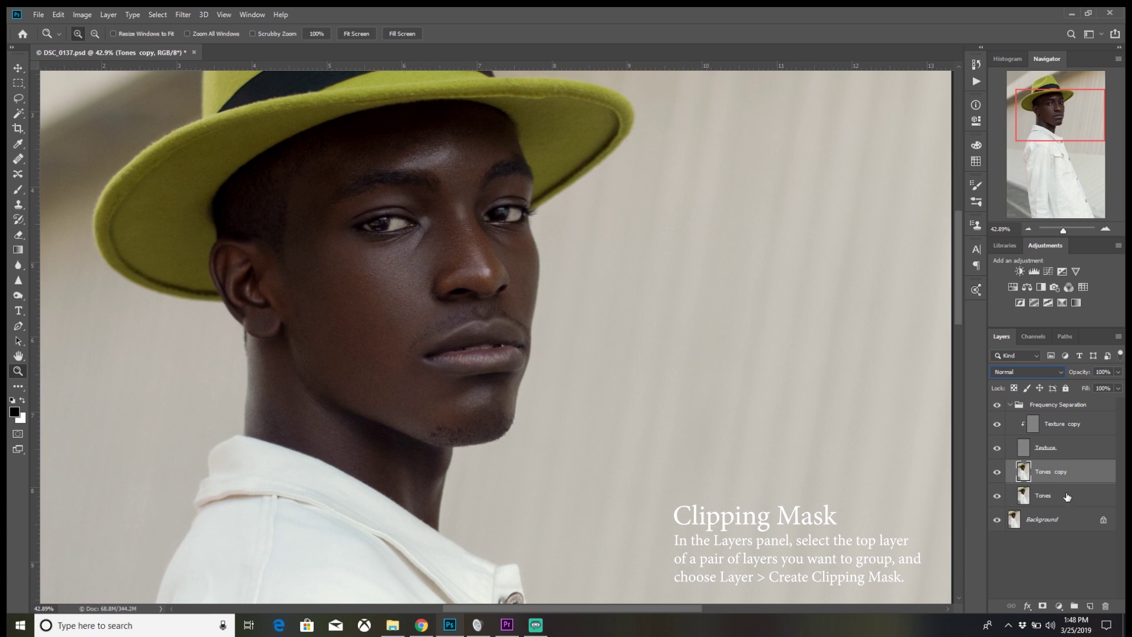
key(alt)
alt+click(1043, 480)
click(1028, 500)
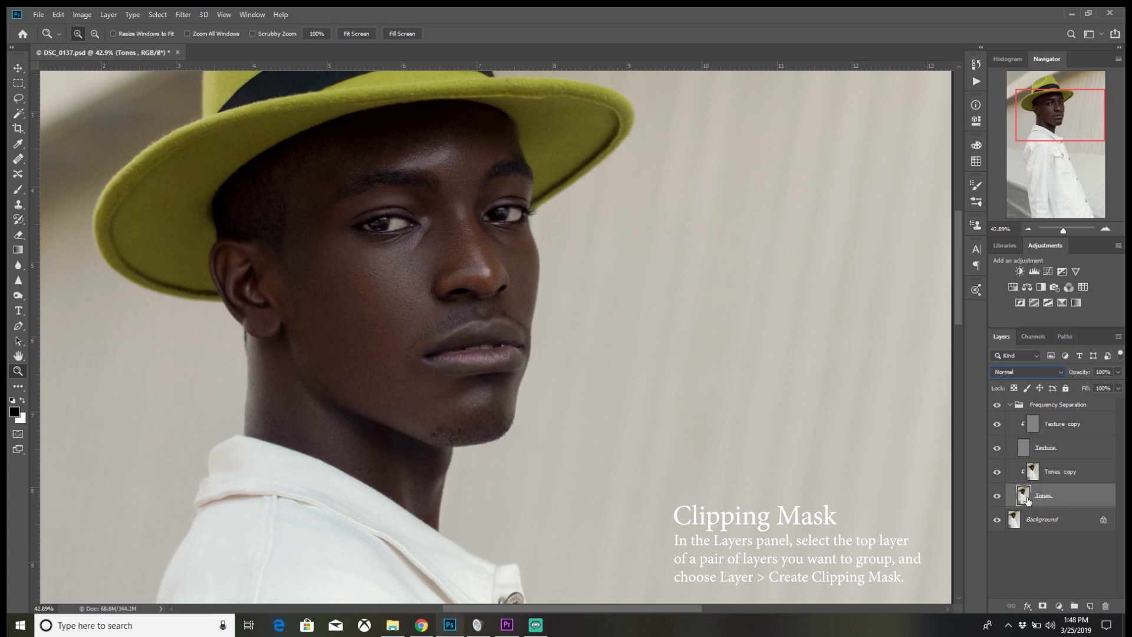
click(1032, 431)
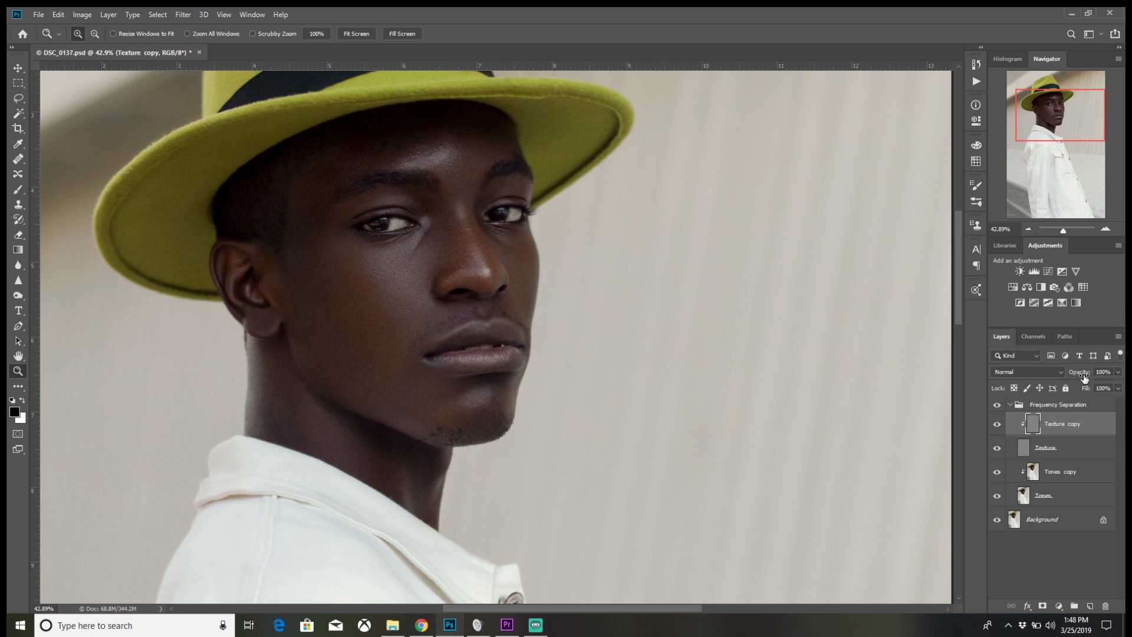
Select the Tones copy layer for painting
click(1085, 477)
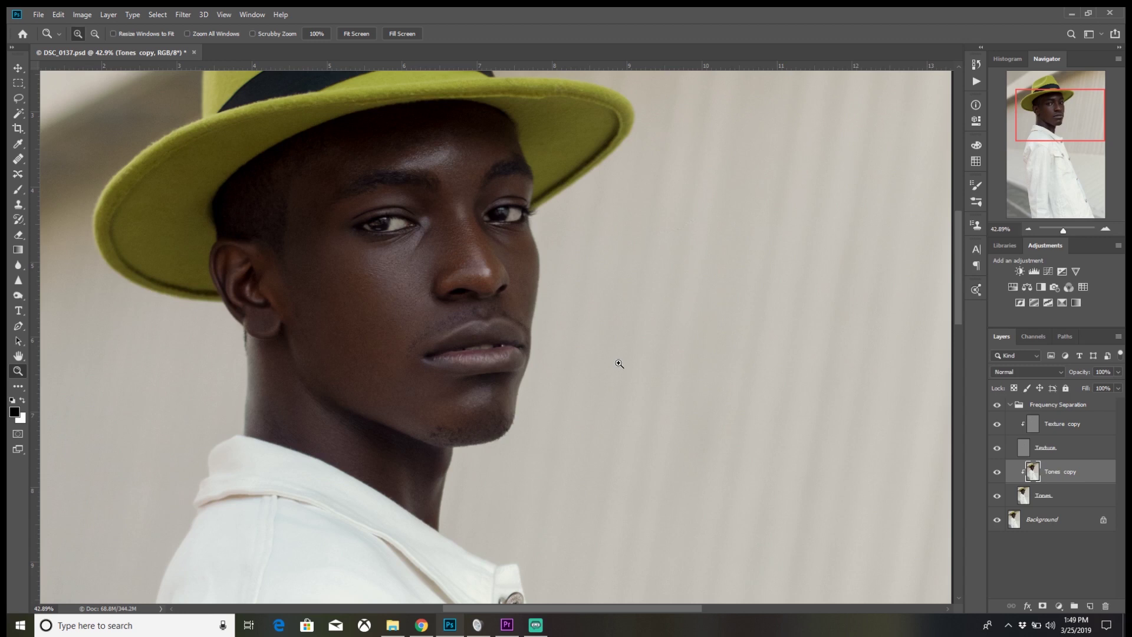
Set the brush to 80 px and switch to the Mixer Brush Tool
key(b)
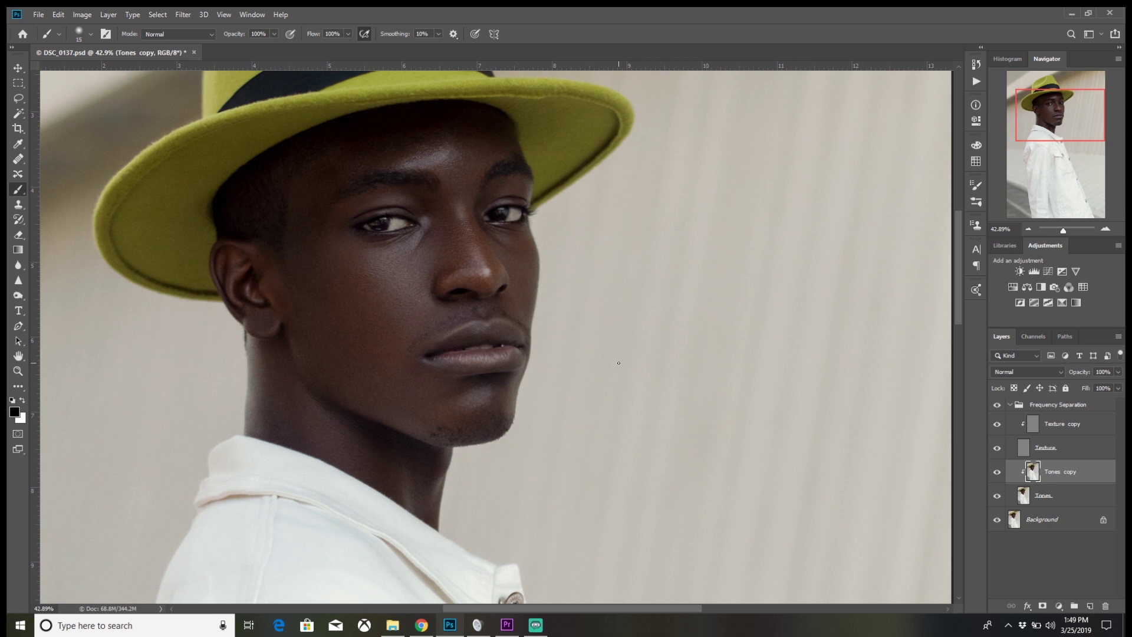
right_click(457, 257)
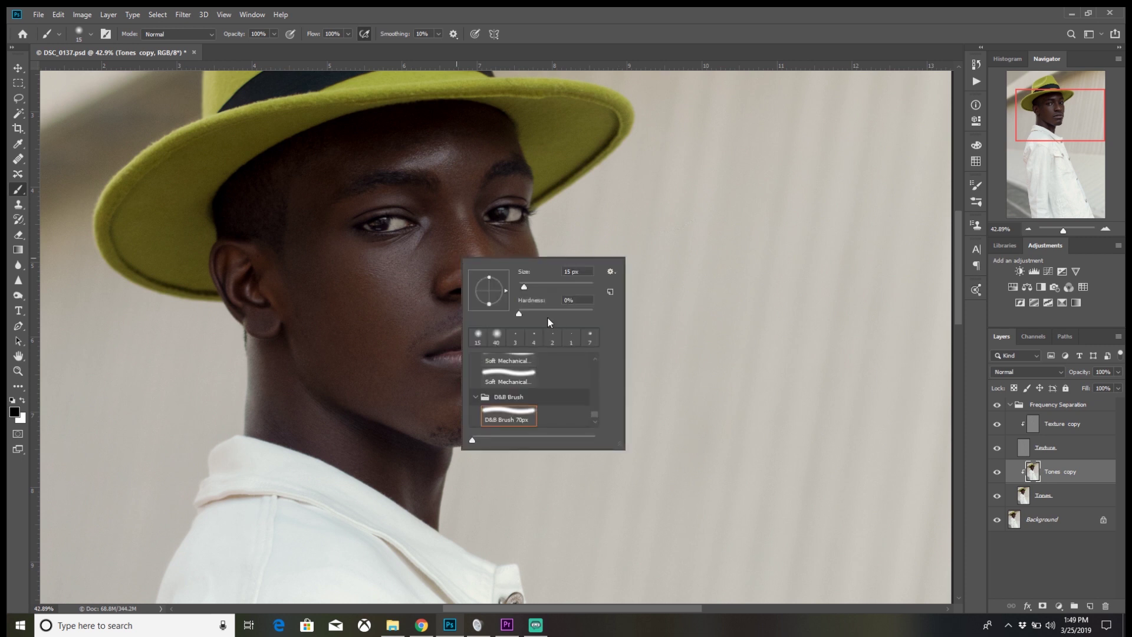
drag(533, 287, 550, 292)
right_click(18, 190)
click(72, 214)
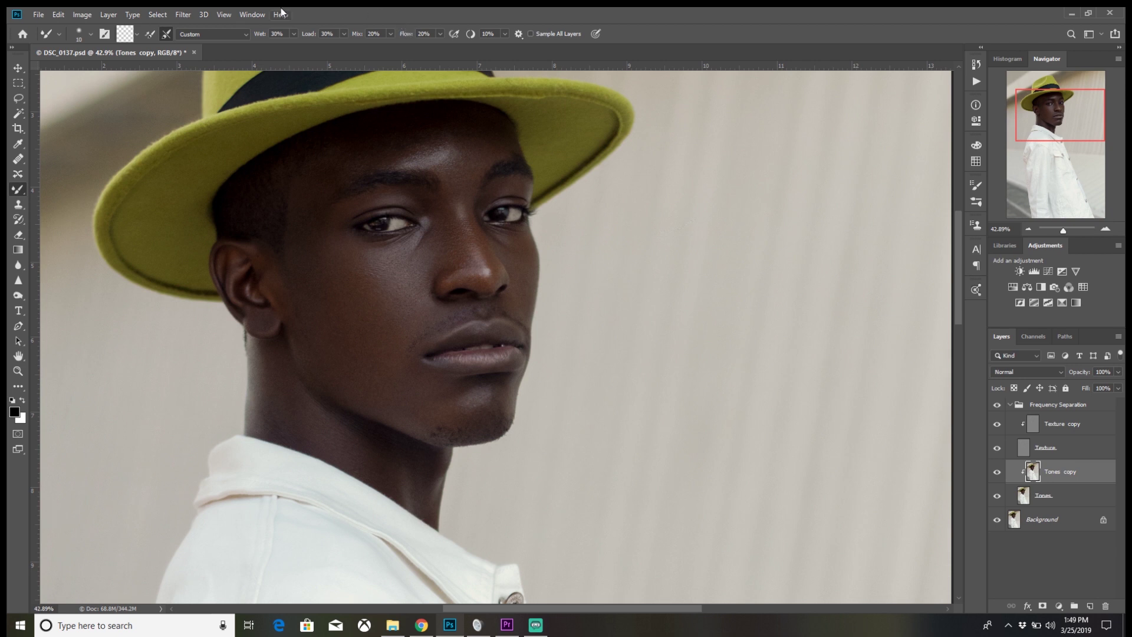
click(59, 16)
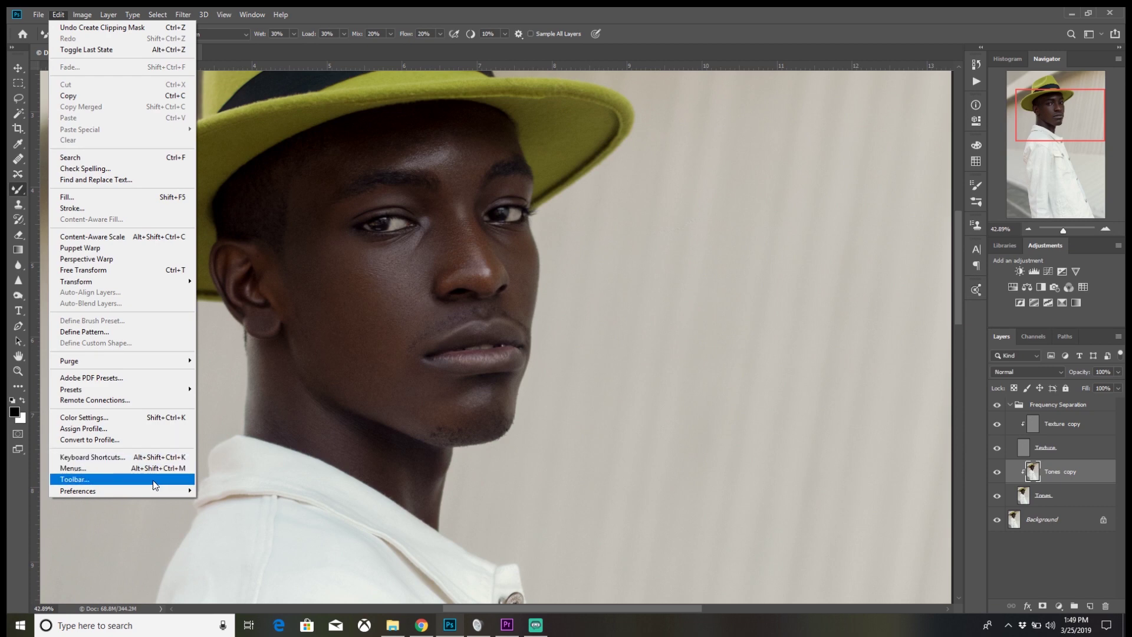
click(154, 480)
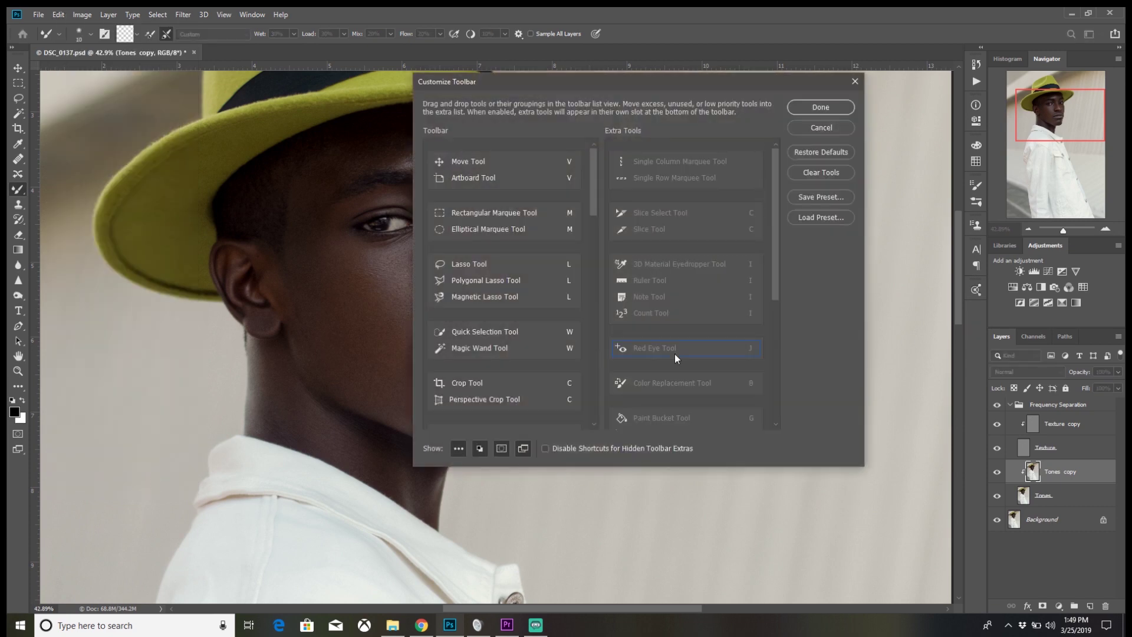
drag(592, 195, 595, 277)
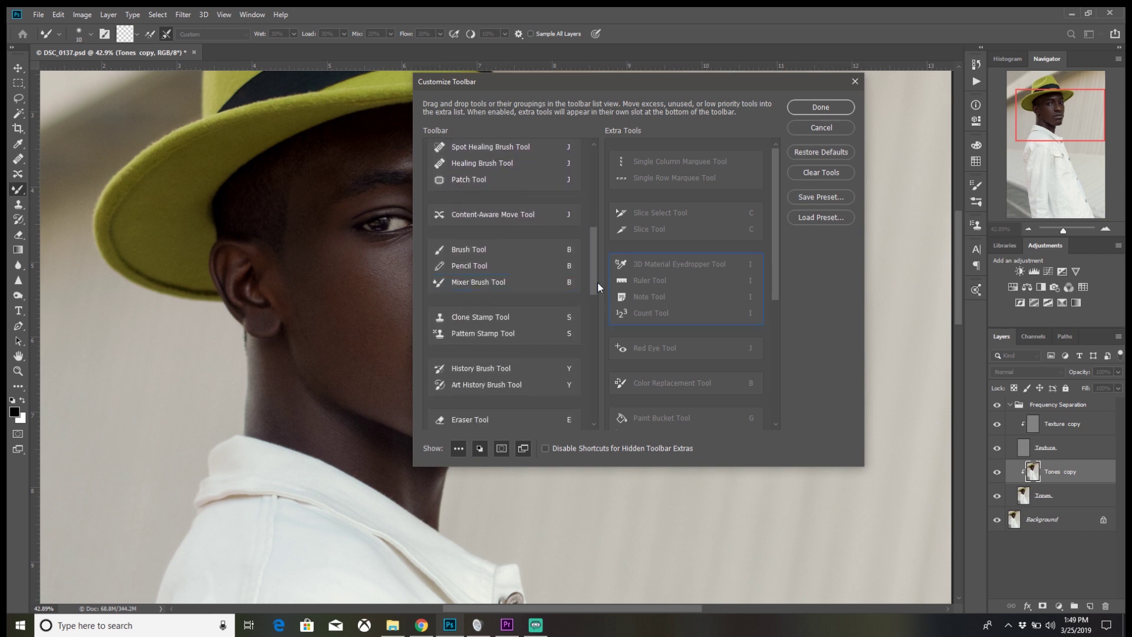
mouse_move(500, 284)
mouse_down()
mouse_move(619, 313)
mouse_move(699, 313)
mouse_up()
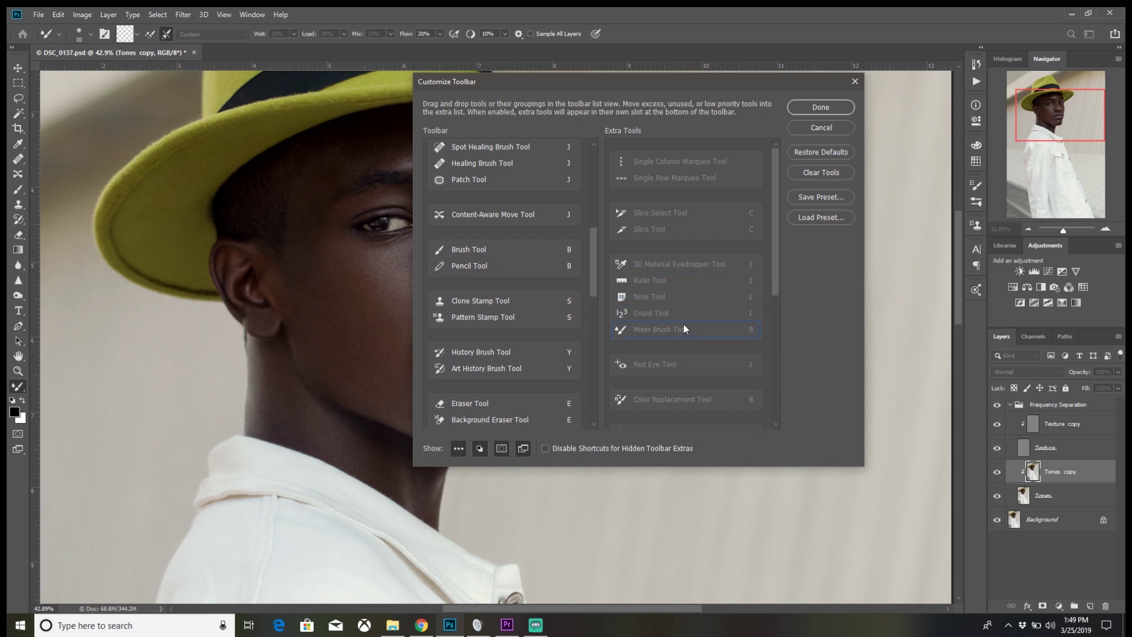
mouse_move(677, 329)
mouse_down()
mouse_move(599, 281)
mouse_move(511, 270)
mouse_up()
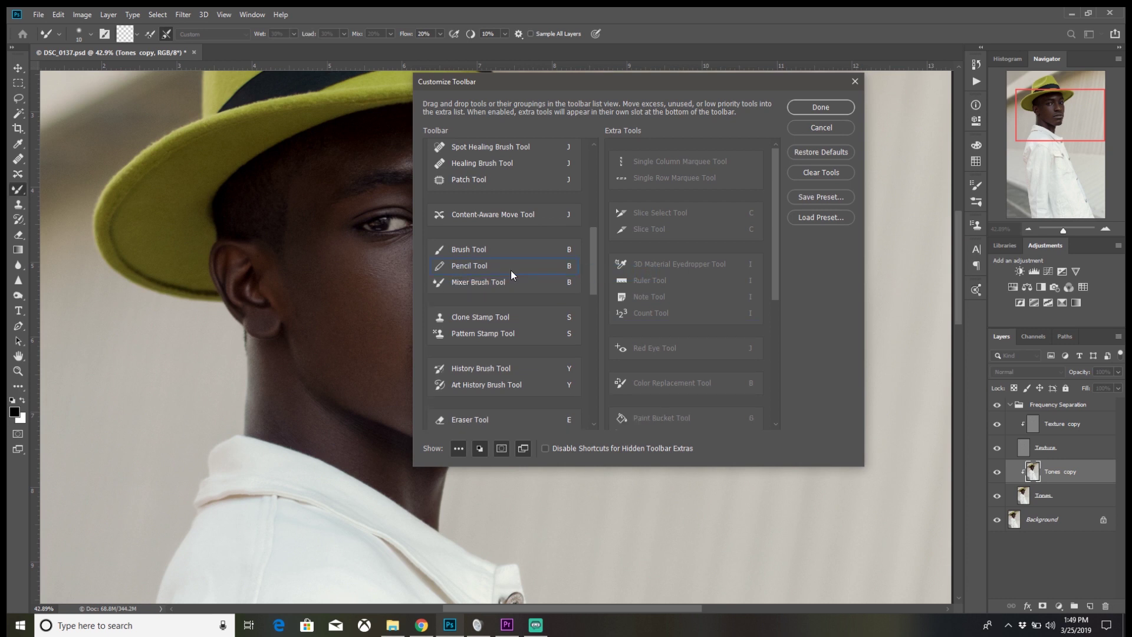
click(821, 107)
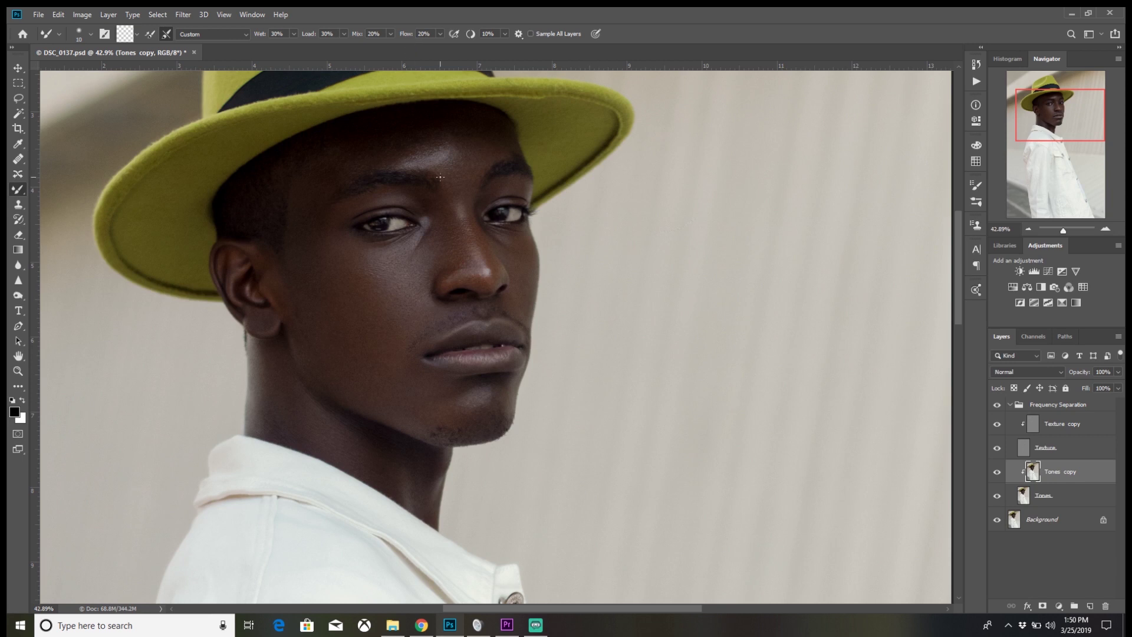
Increase the mixer brush size to 90 and enable airbrush build-up
key(bracketright)
key(bracketright)
key(bracketright)
key(bracketright)
key(bracketright)
key(bracketright)
key(bracketright)
key(bracketright)
key(shift+alt+p)
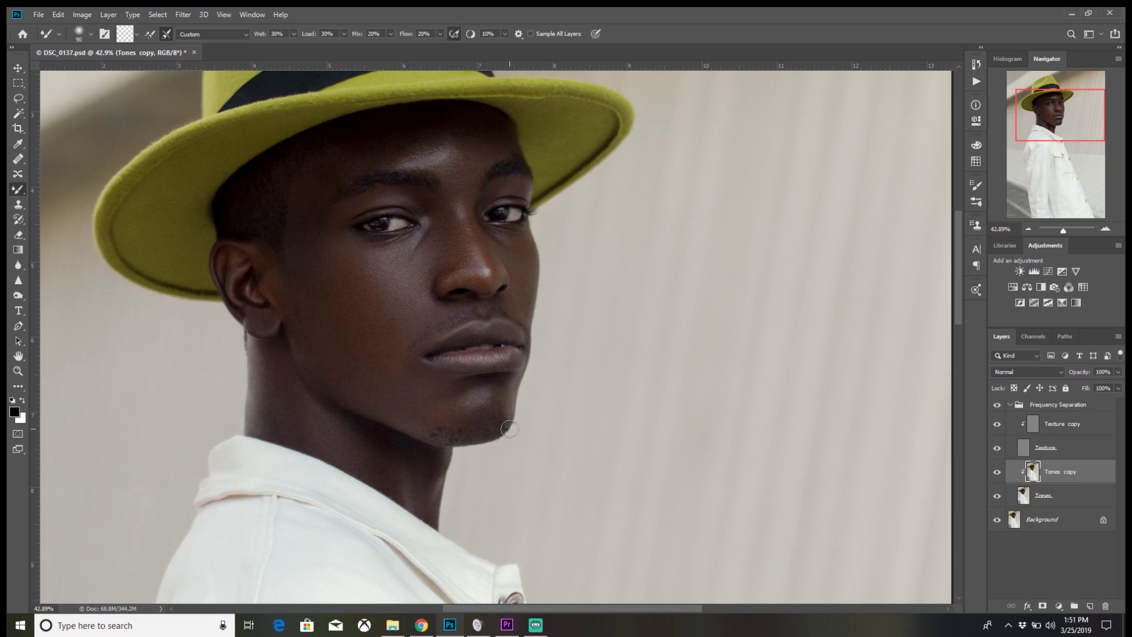